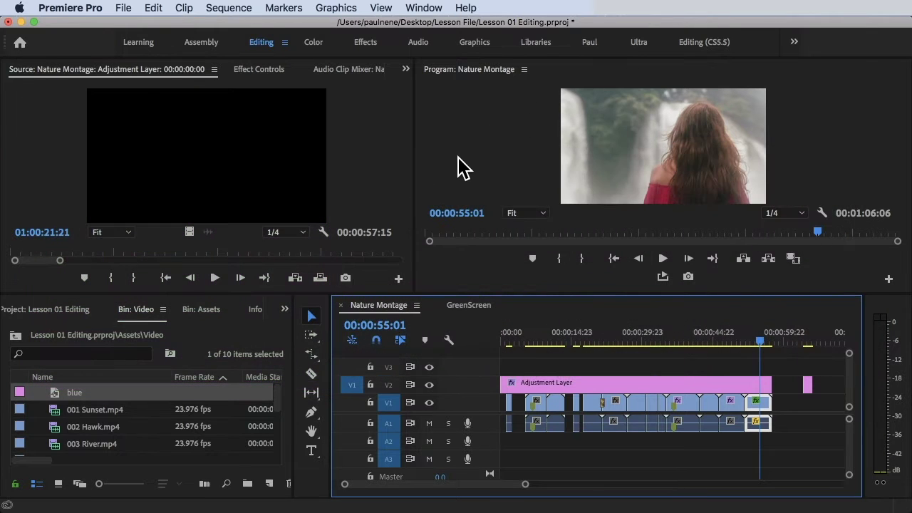
Switch to the Editing workspace and reset it to its saved panel layout
left_click(460, 168)
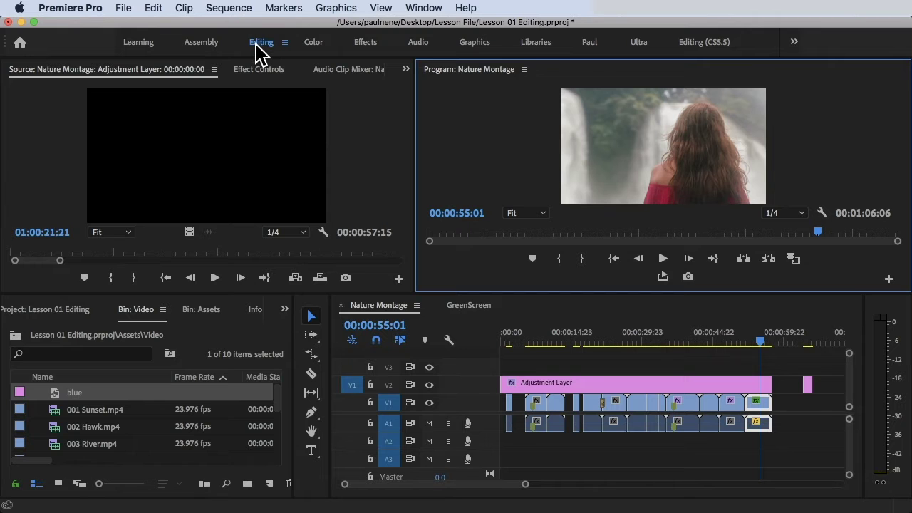
left_click(424, 9)
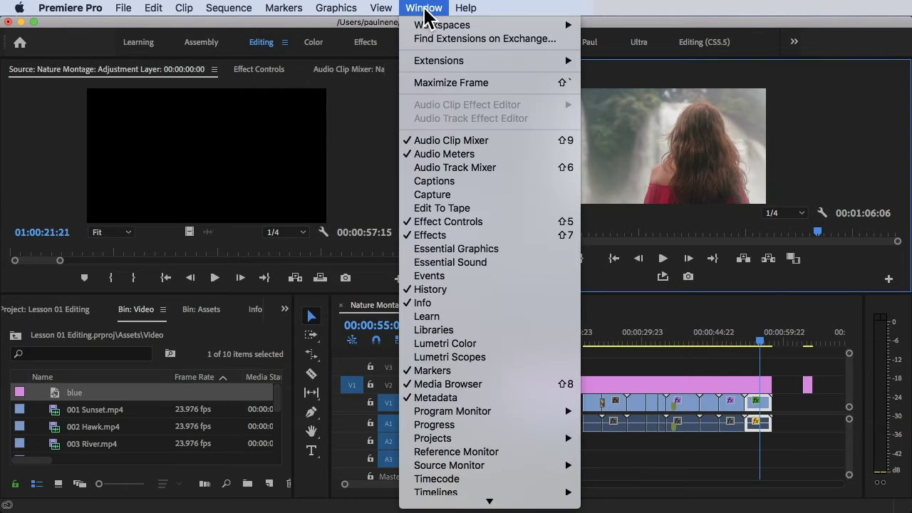
mouse_move(438, 26)
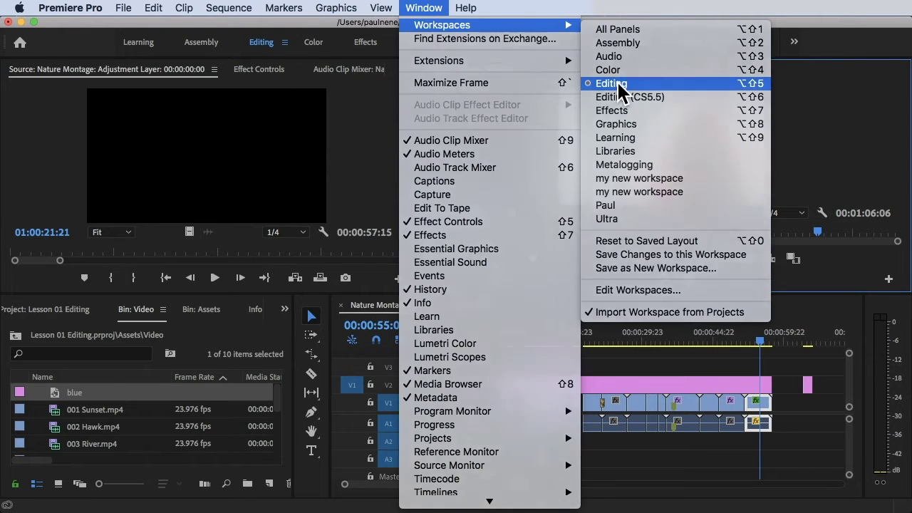
left_click(618, 84)
left_click(425, 9)
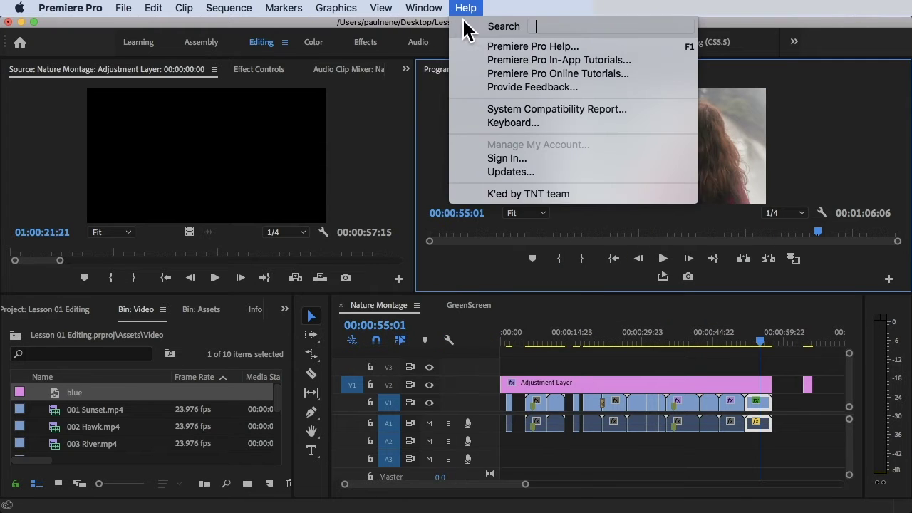
mouse_move(463, 26)
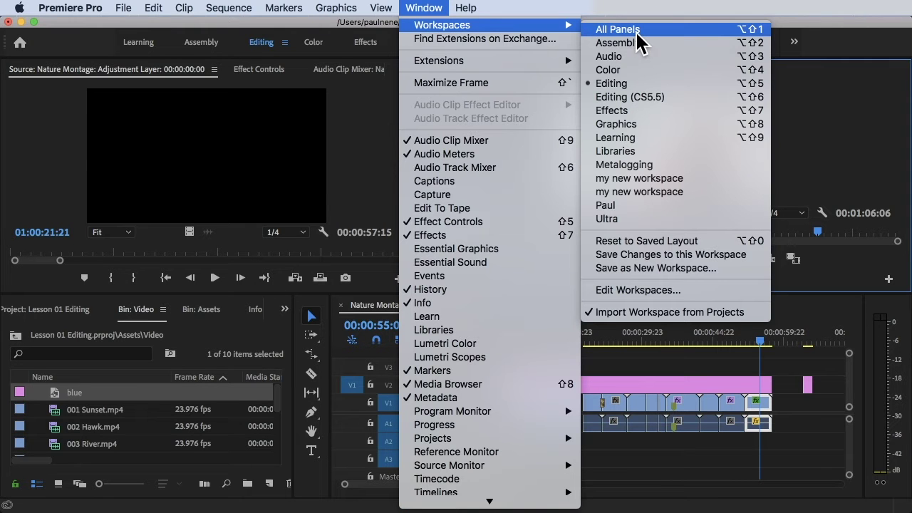
left_click(648, 243)
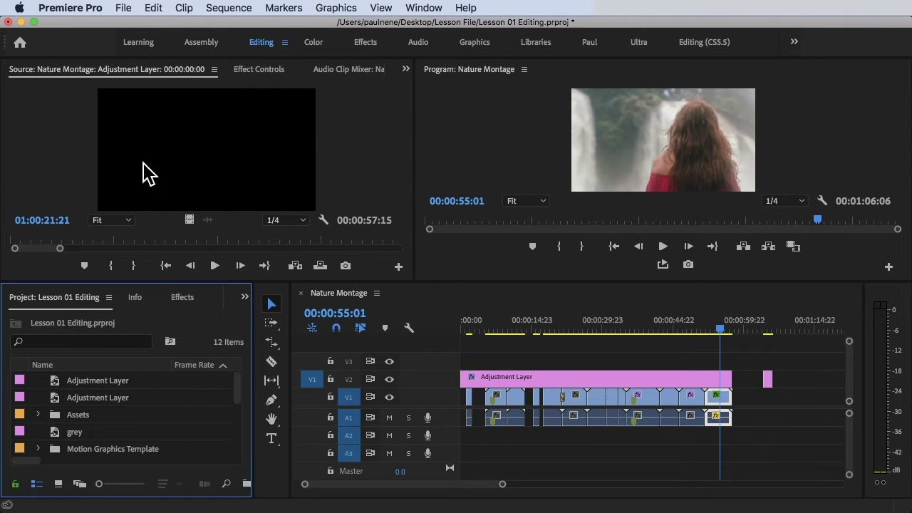
Create a new DSLR 1080p24 sequence named 'video slideshow'
left_click(123, 9)
mouse_move(135, 24)
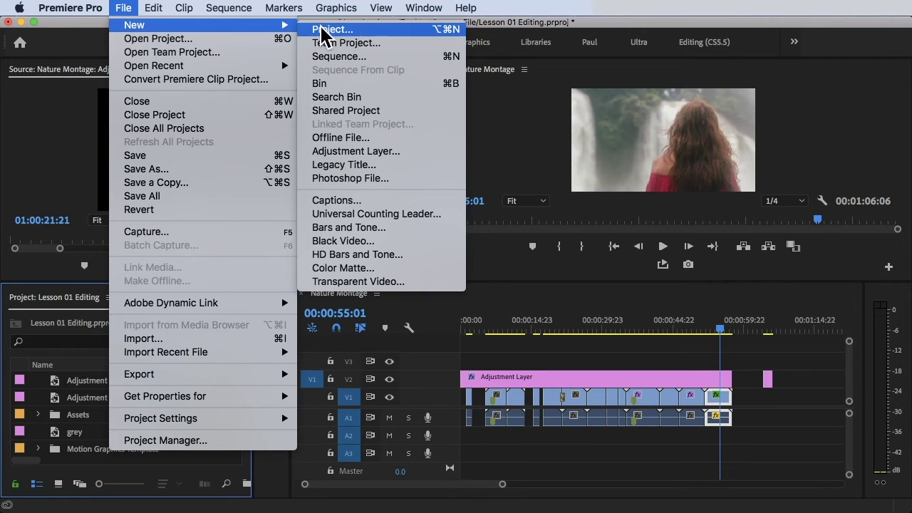
left_click(382, 56)
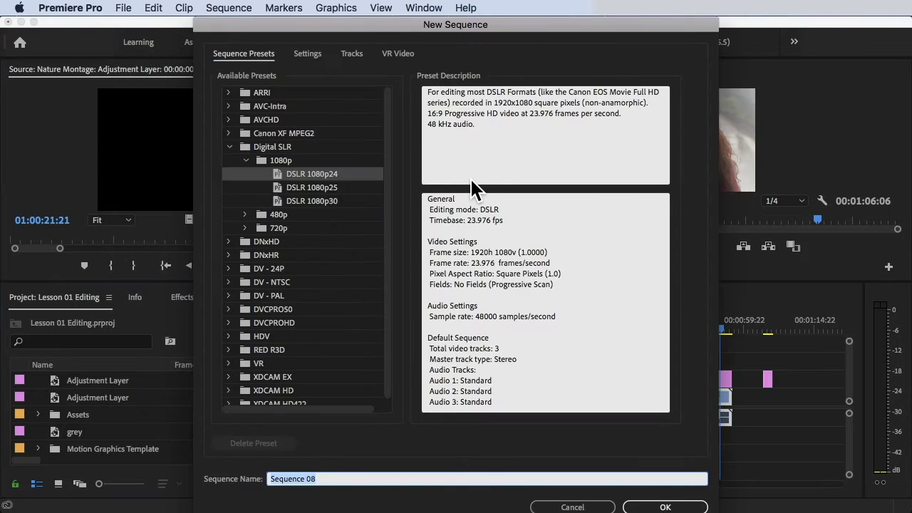
type("video slideshow")
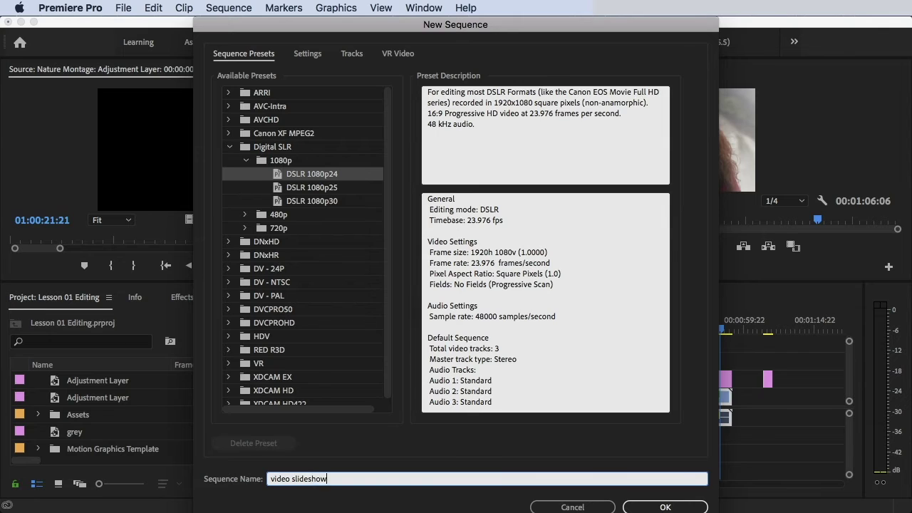
key("Return")
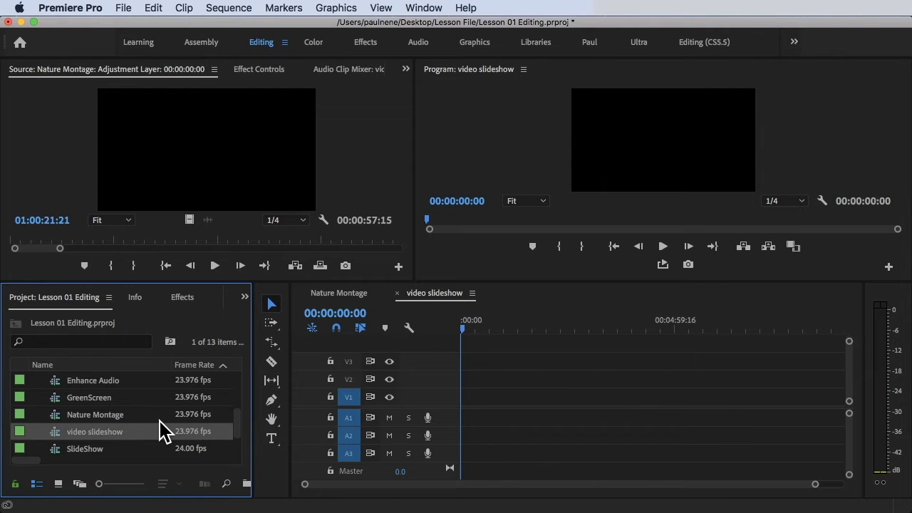
Open the Photo bin inside the Assets folder
scroll(163, 431, "up", 4)
double_click(81, 383)
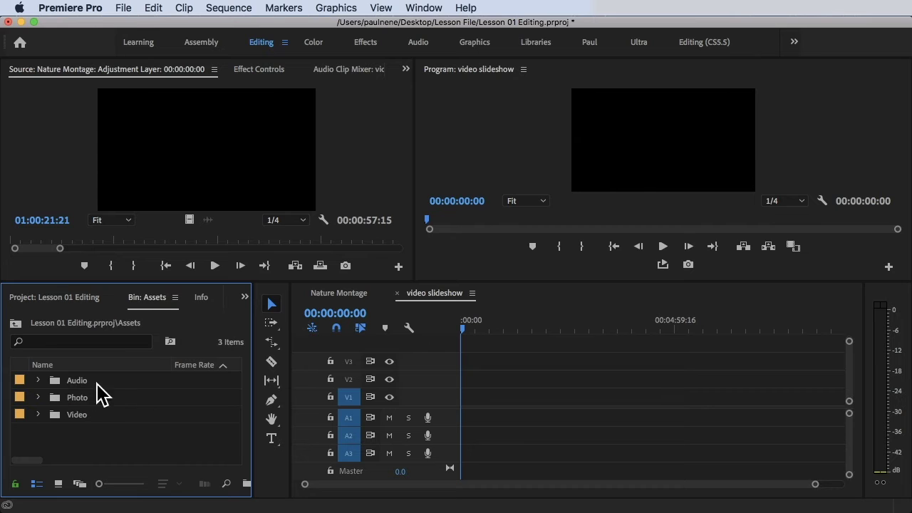
double_click(73, 399)
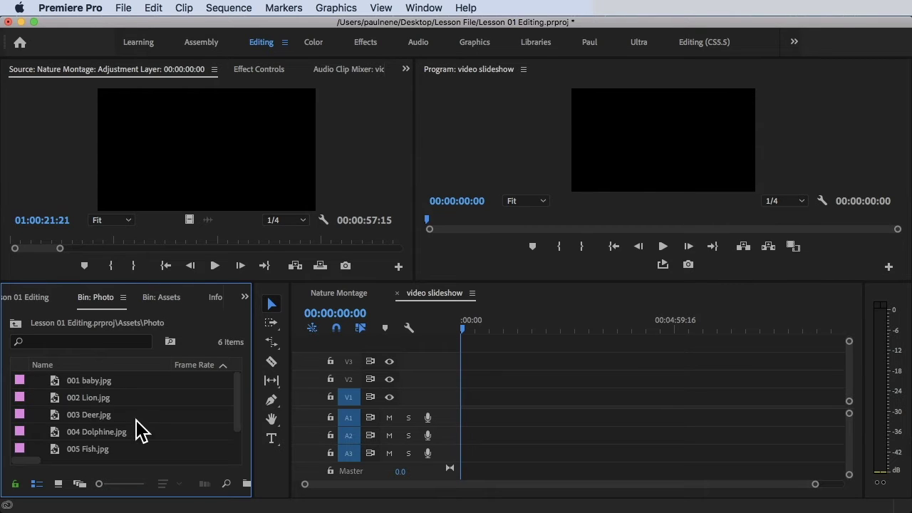
Select all six photos and bring up Automate to Sequence for them
scroll(109, 445, "down", 2)
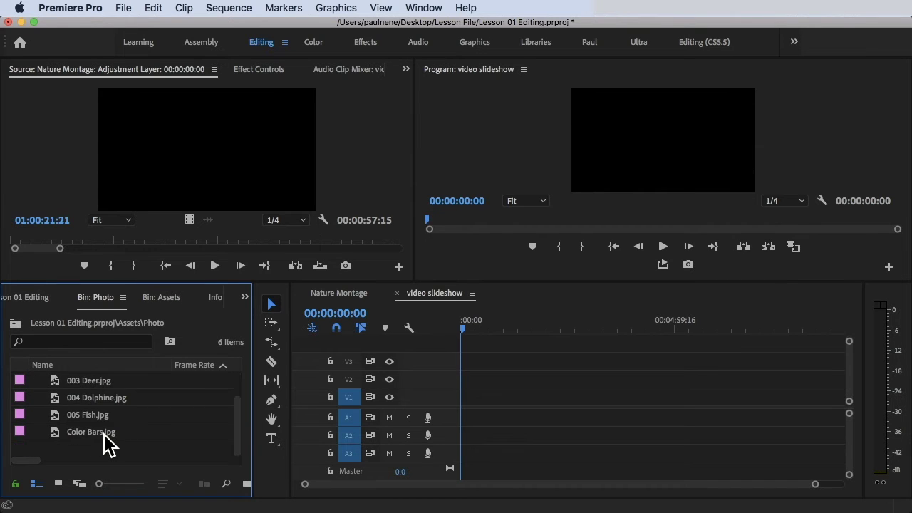
left_click(104, 417)
scroll(119, 419, "up", 2)
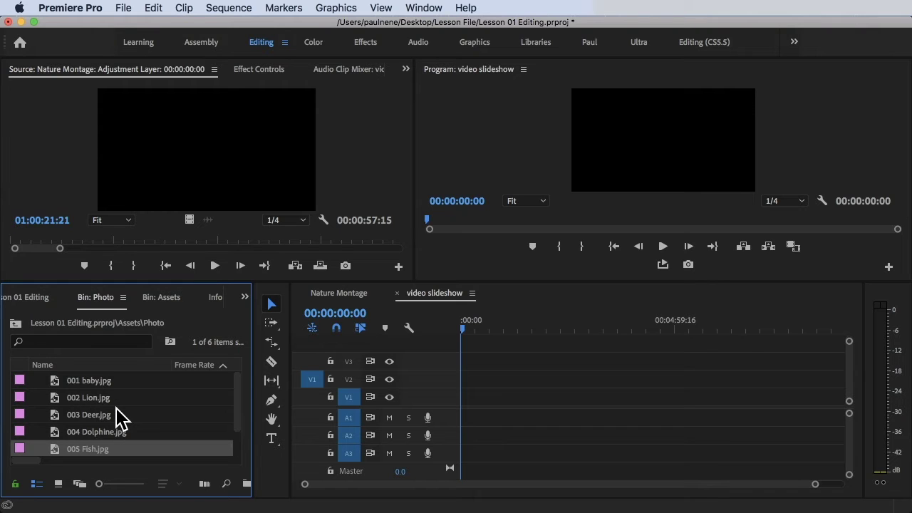
left_click(100, 415)
key("super+a")
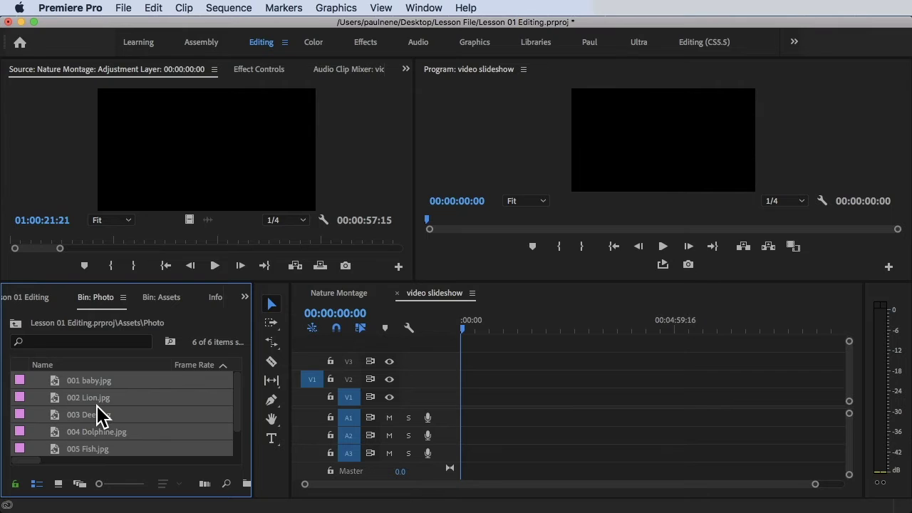
left_click(204, 484)
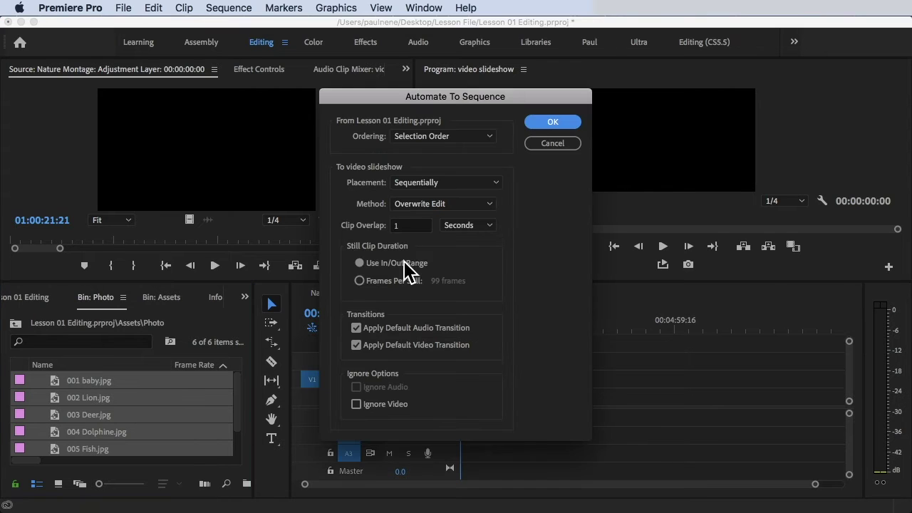
Automate the photos in Selection Order, placed sequentially by Overwrite Edit, using In/Out range
left_click(464, 139)
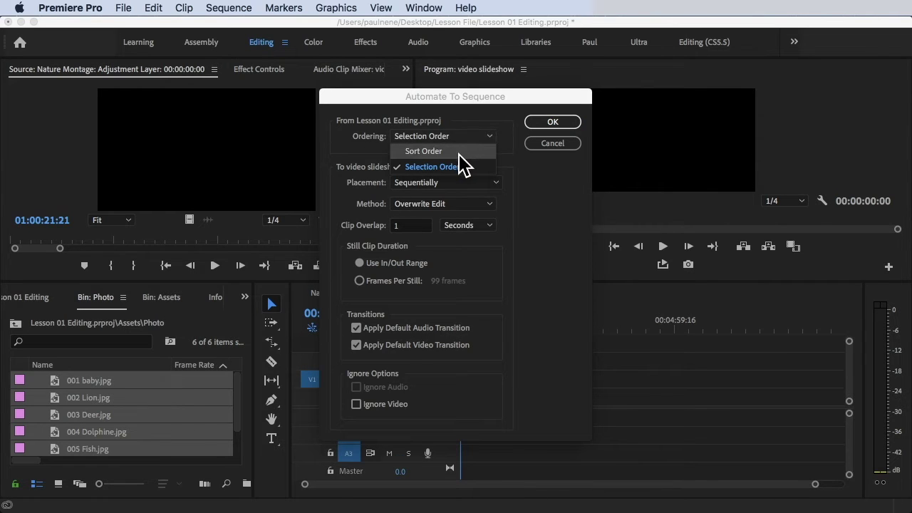
left_click(459, 151)
left_click(473, 137)
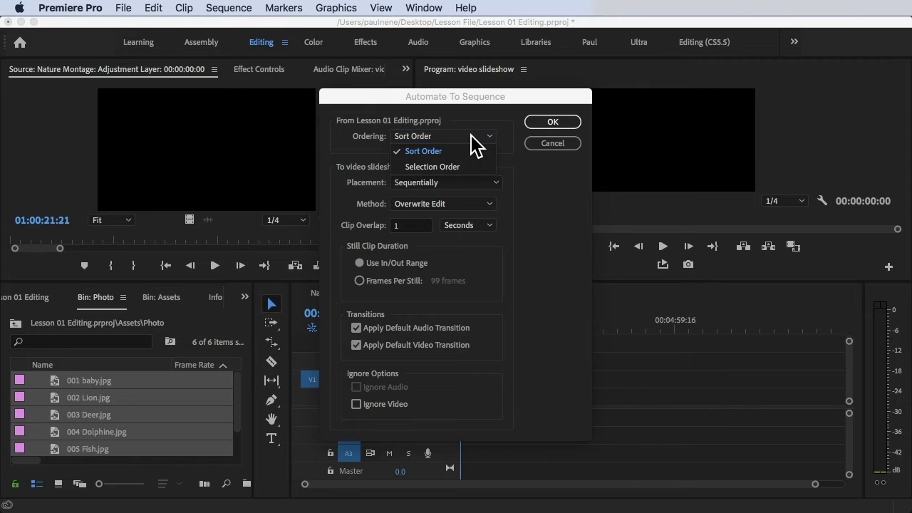
left_click(475, 165)
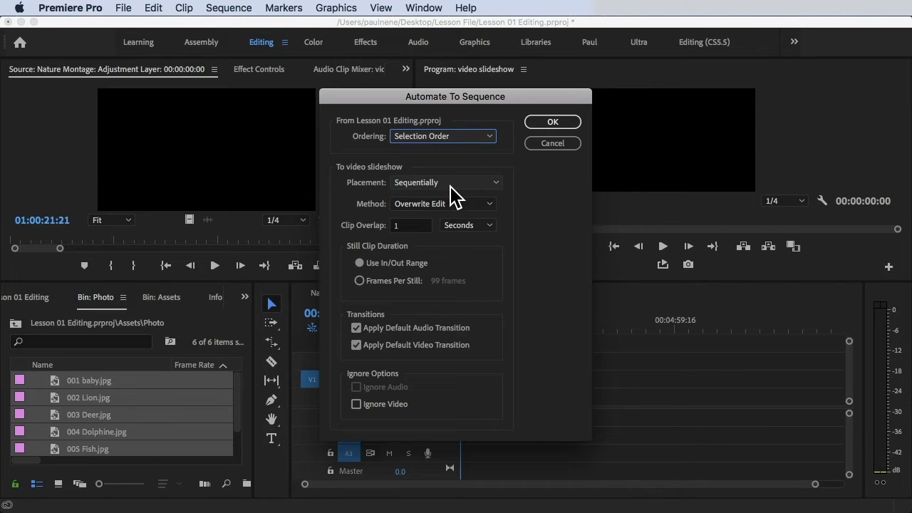
left_click(450, 187)
left_click(472, 199)
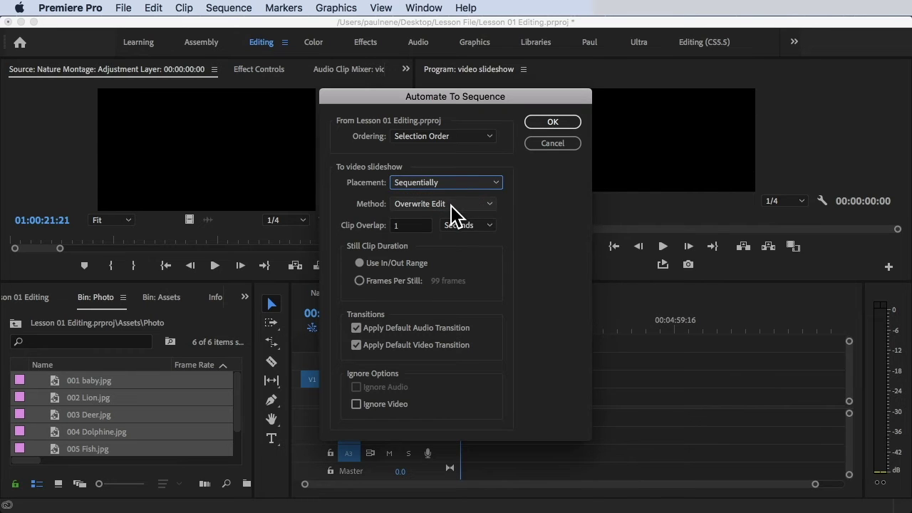
left_click(450, 205)
left_click(471, 218)
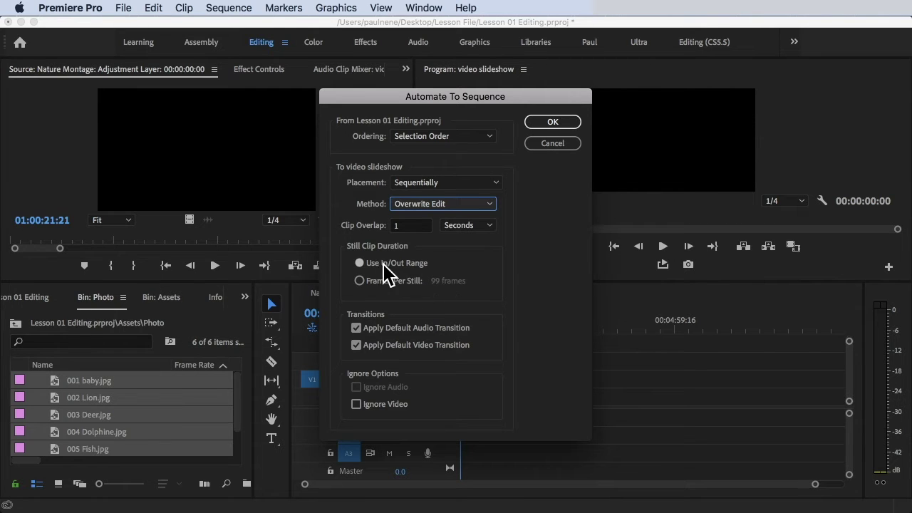
left_click(358, 282)
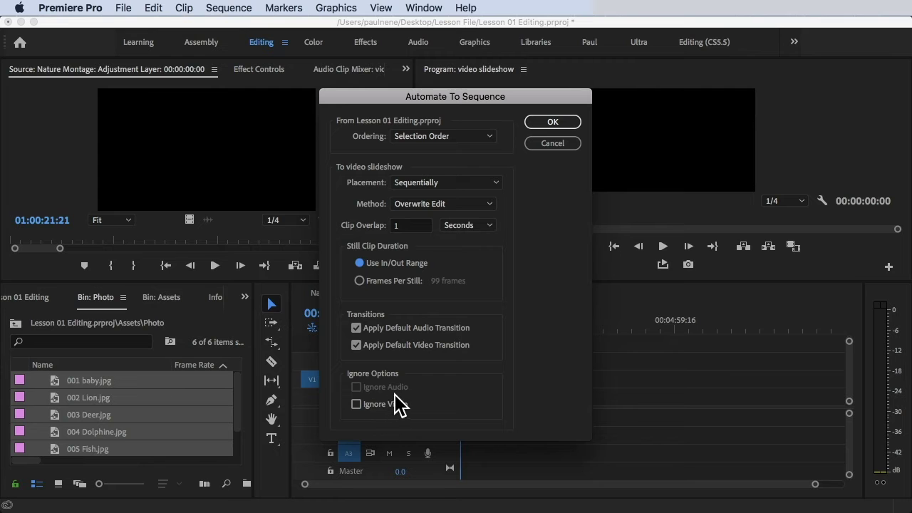
left_click(549, 122)
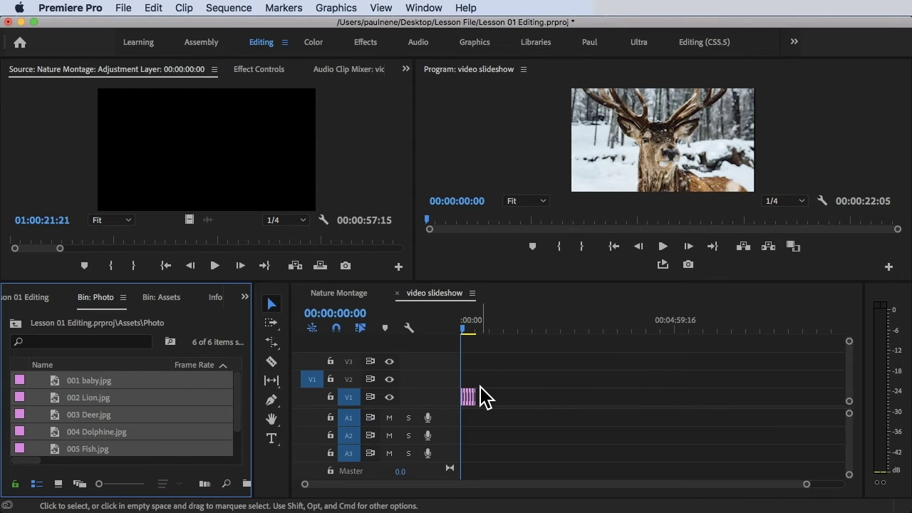
Zoom the timeline in and scrub through the first photos of the slideshow
key("equal")
key("equal")
key("equal")
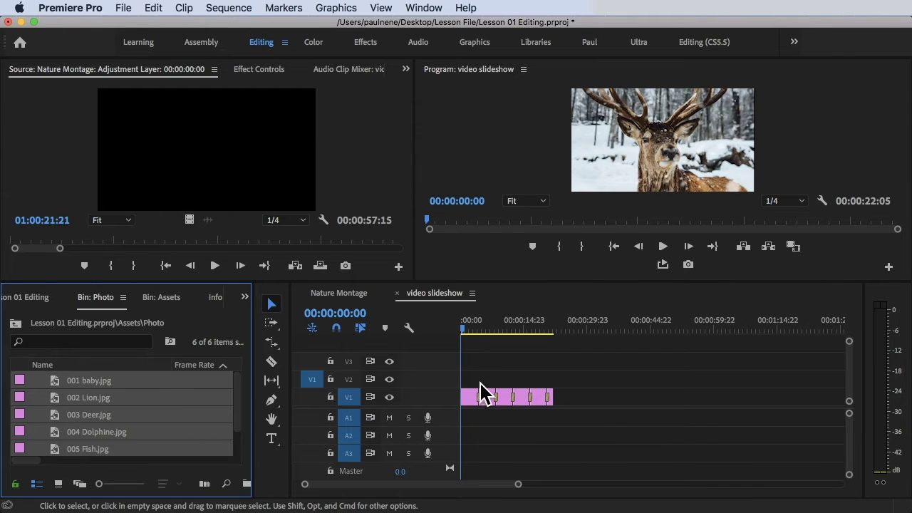
left_click_drag(469, 328, 540, 332)
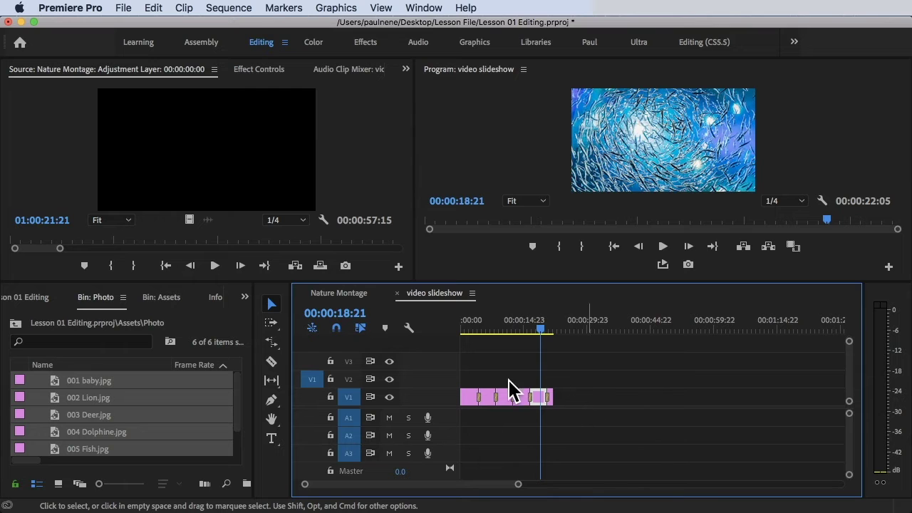
left_click_drag(540, 328, 514, 328)
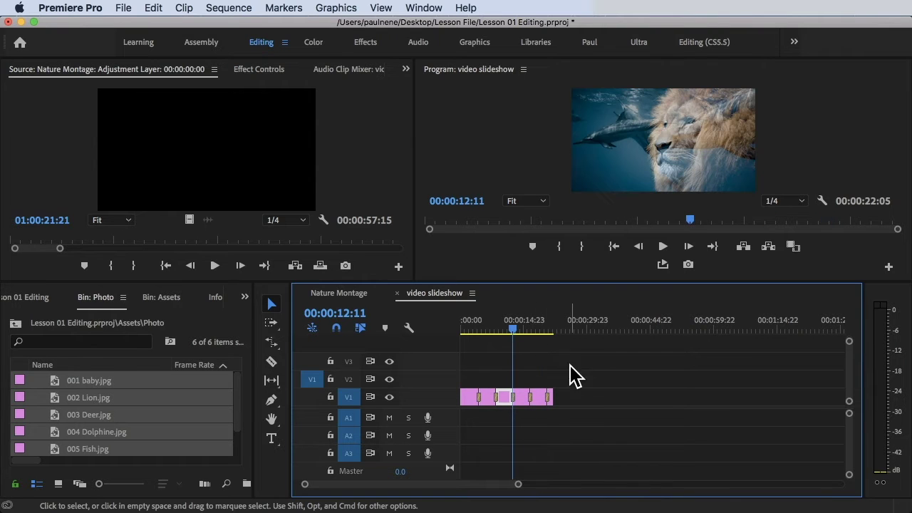
Fit every photo clip on V1 to the frame size and return to the start
left_click_drag(574, 376, 459, 415)
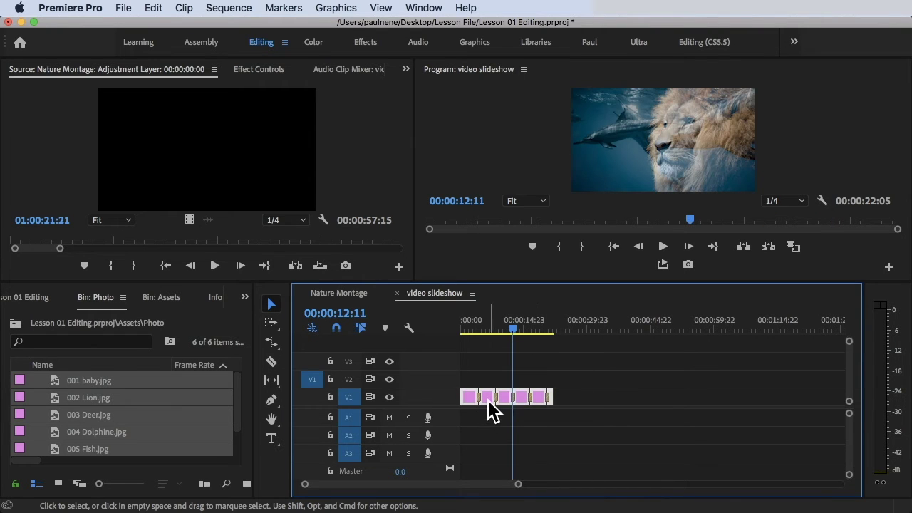
right_click(492, 410)
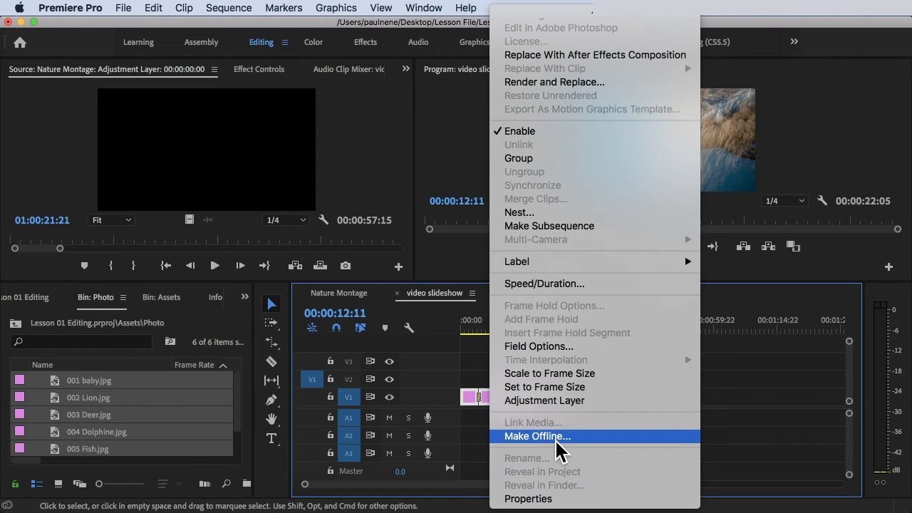
left_click(567, 372)
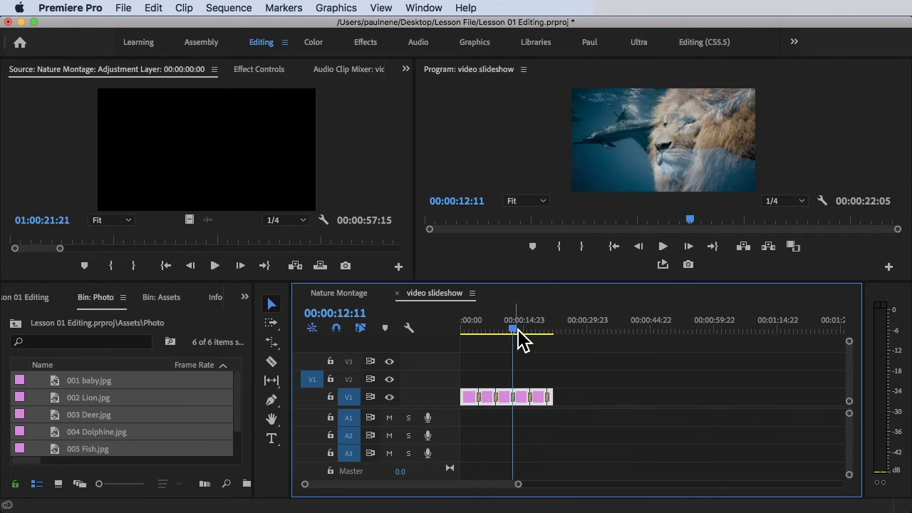
left_click_drag(521, 339, 417, 332)
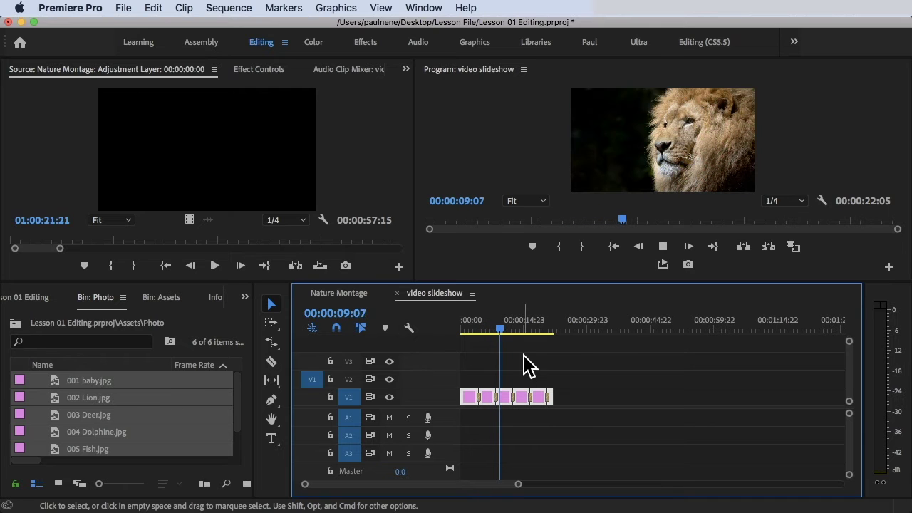
Stop playback and scrub through the deer-to-baby dissolve to check it
key("space")
left_click(555, 327)
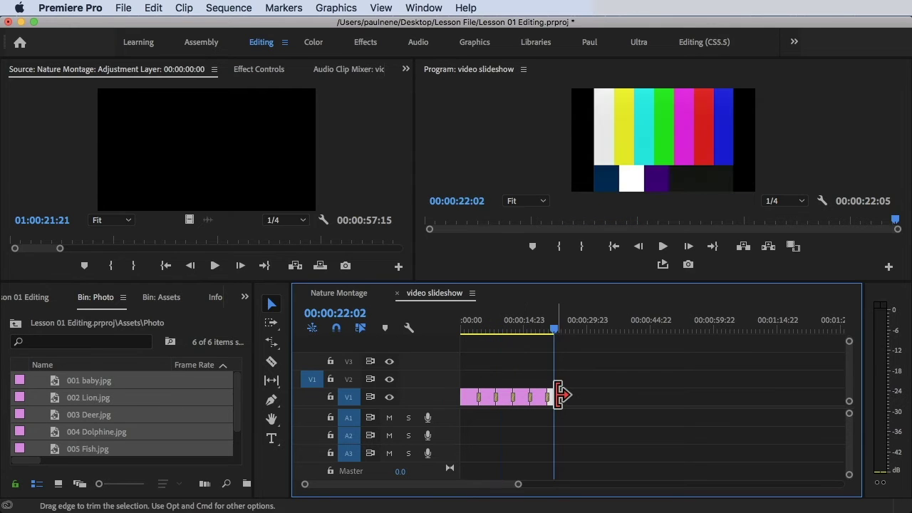
key("=")
scroll(512, 392, "up", 5)
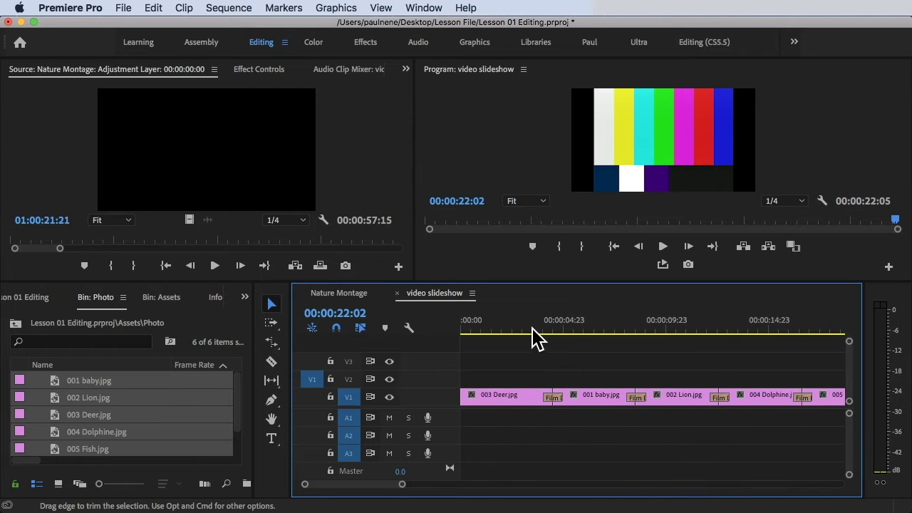
left_click_drag(534, 333, 426, 324)
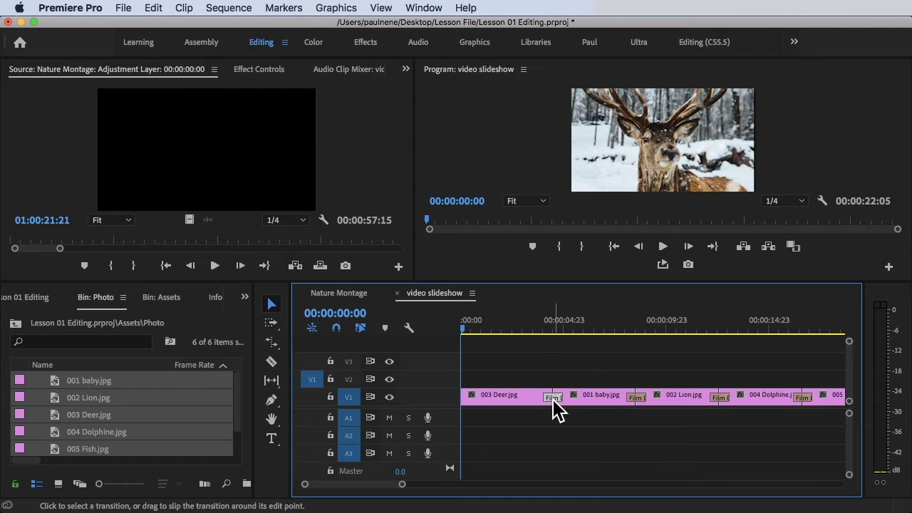
mouse_move(549, 326)
left_mouse_down()
mouse_move(561, 320)
mouse_move(551, 320)
mouse_move(562, 340)
left_mouse_up()
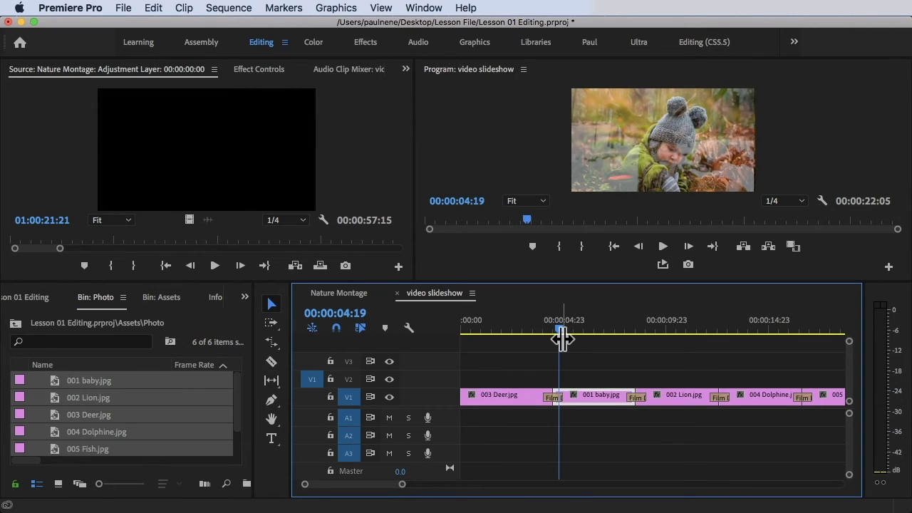
key("minus")
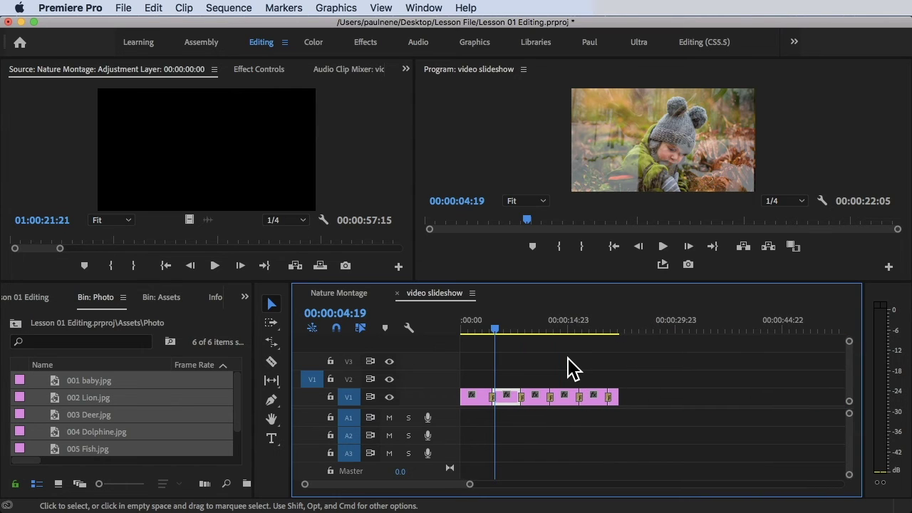
Select all photo clips and apply default dissolves to their outer ends with Shift+D
left_click_drag(653, 434, 482, 378)
key("shift+d")
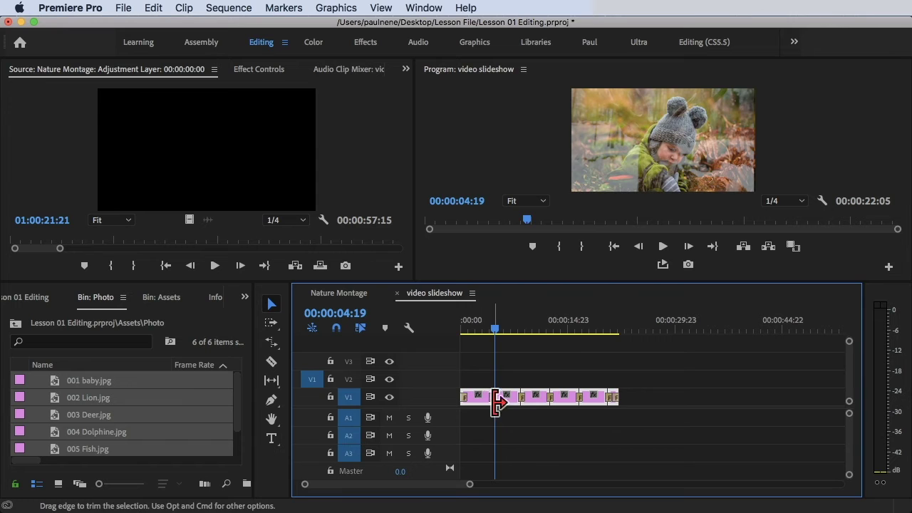
left_click_drag(489, 320, 452, 326)
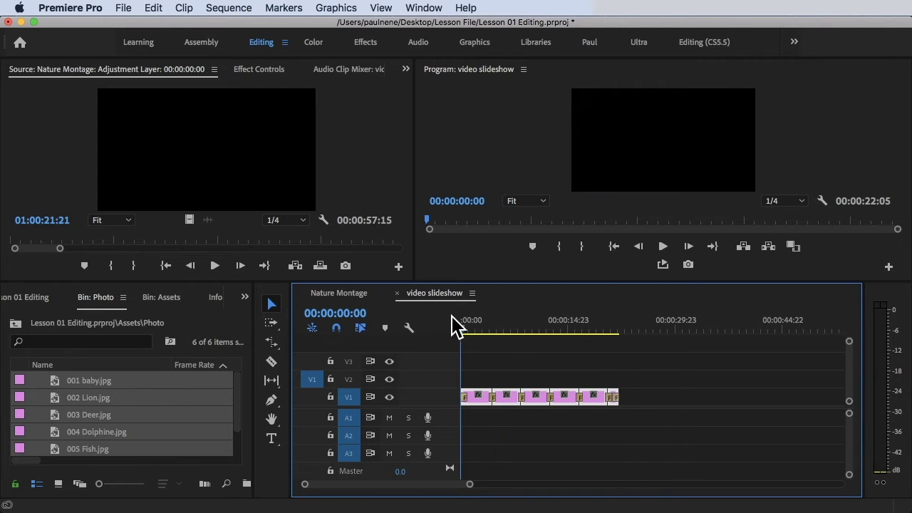
key("space")
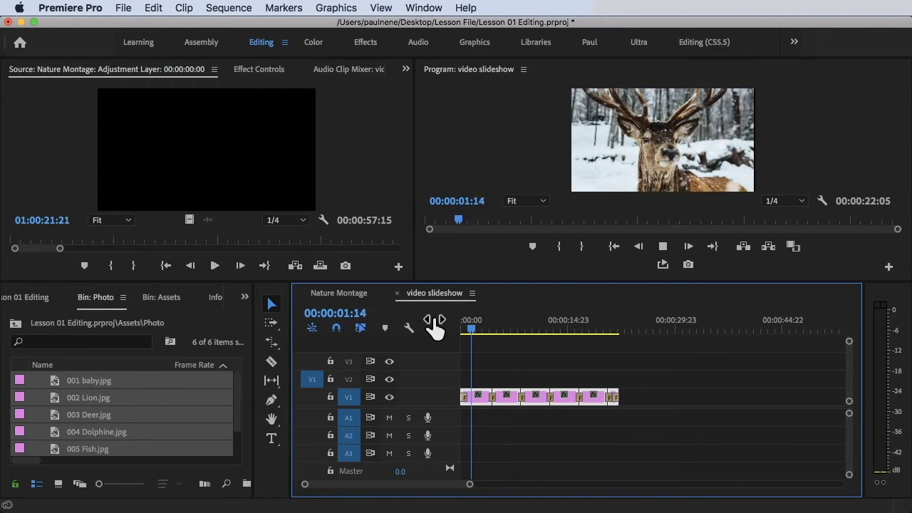
key("space")
Preview the fade-in from black at the start of the sequence
key("equal")
key("equal")
key("equal")
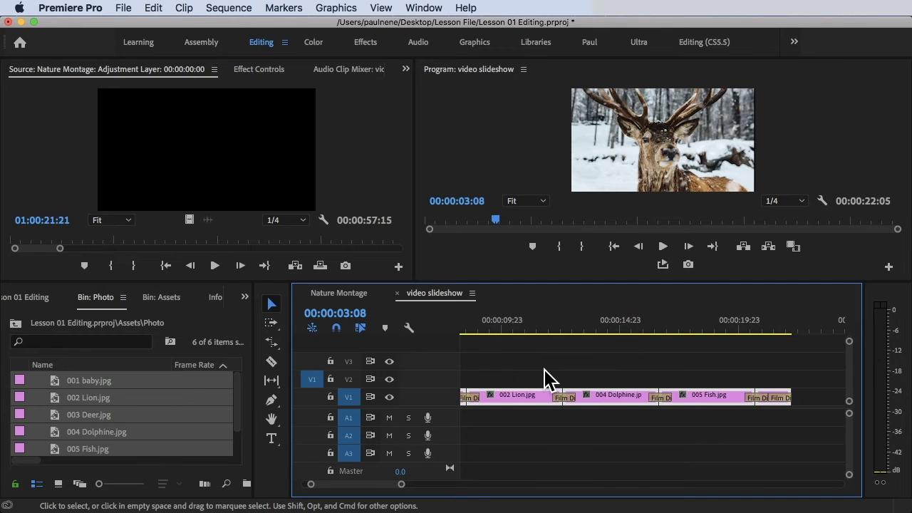
left_click(529, 329)
left_click_drag(529, 329, 446, 328)
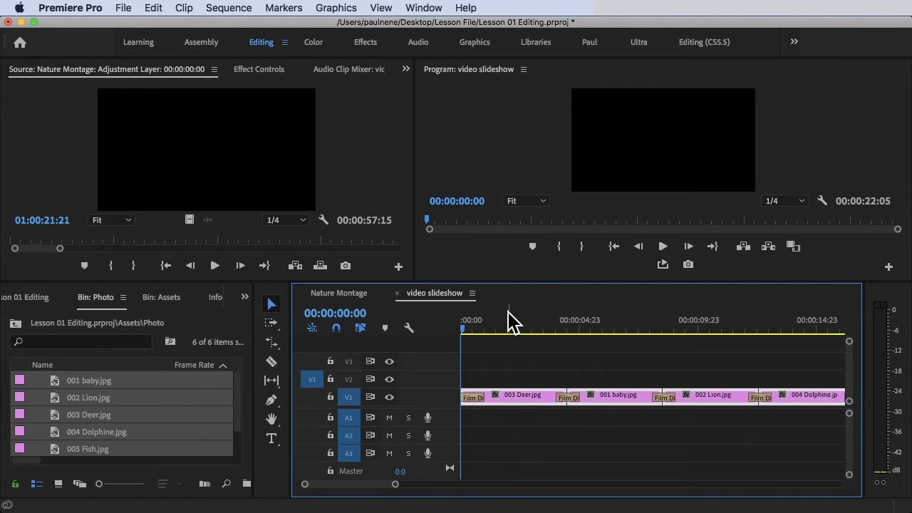
key("space")
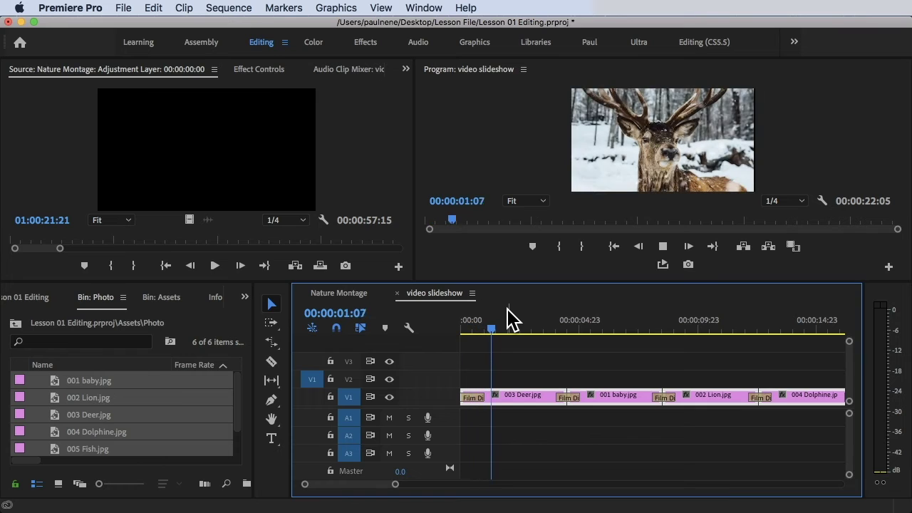
key("space")
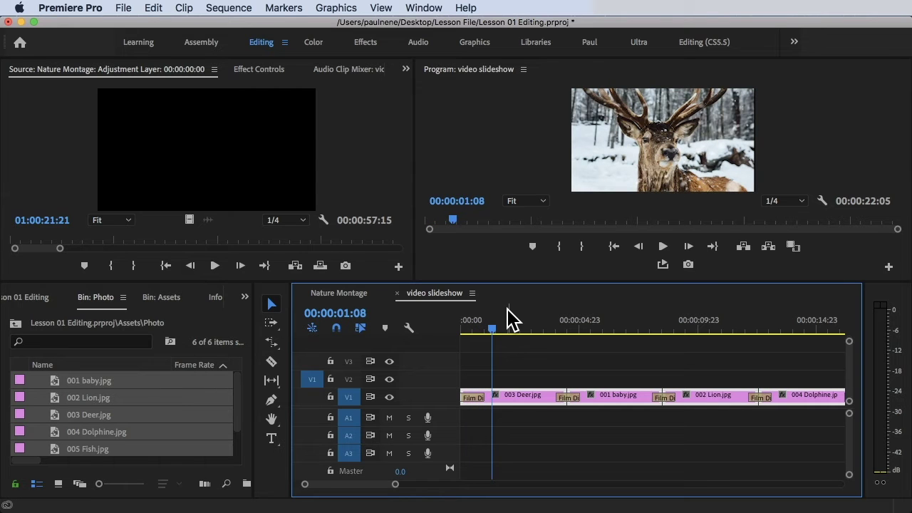
left_click_drag(506, 328, 440, 330)
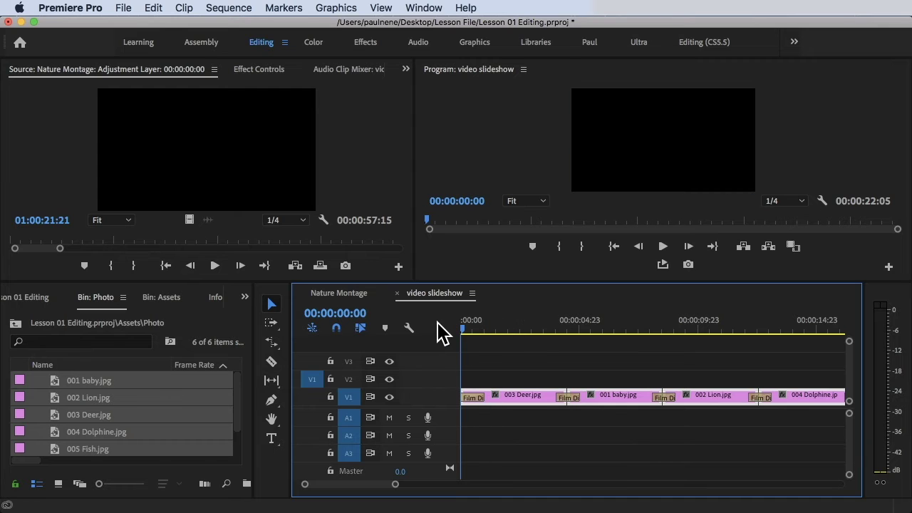
Enable Position and Scale keyframes for 003 Deer.jpg in Effect Controls at its start
double_click(518, 401)
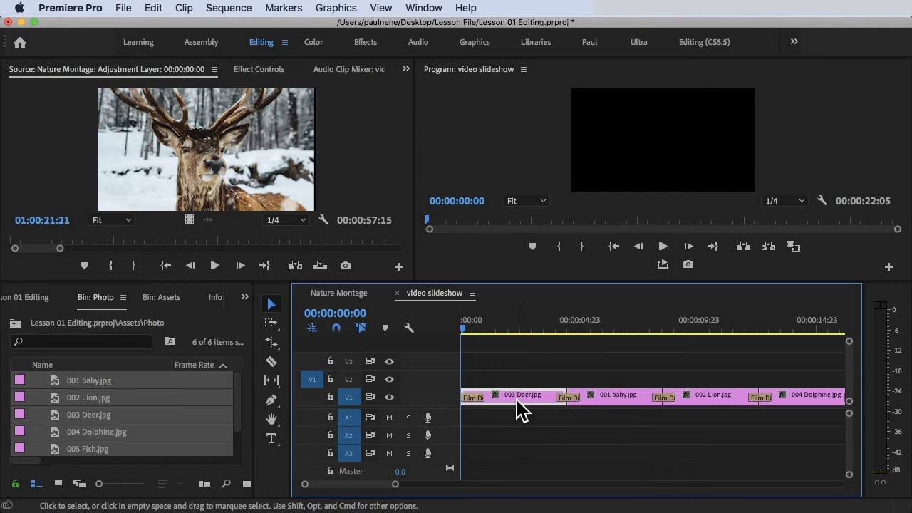
left_click(230, 69)
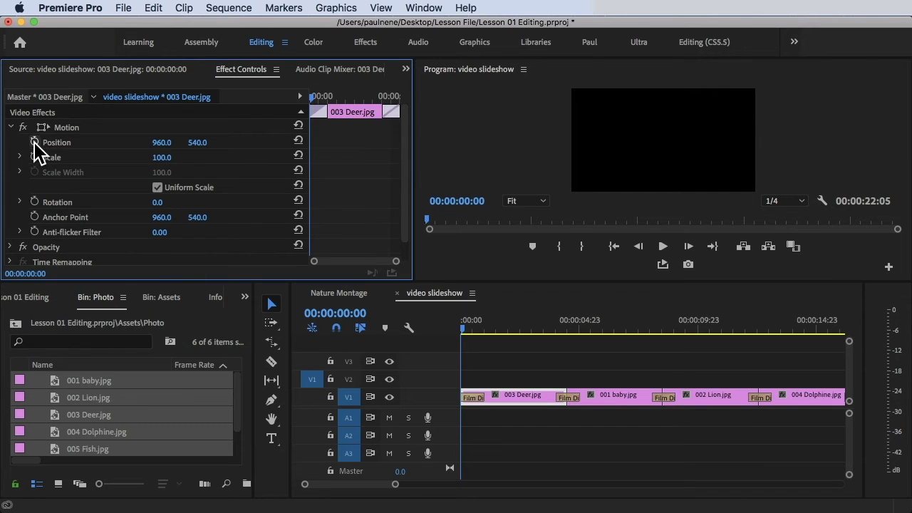
left_click(34, 142)
left_click(34, 156)
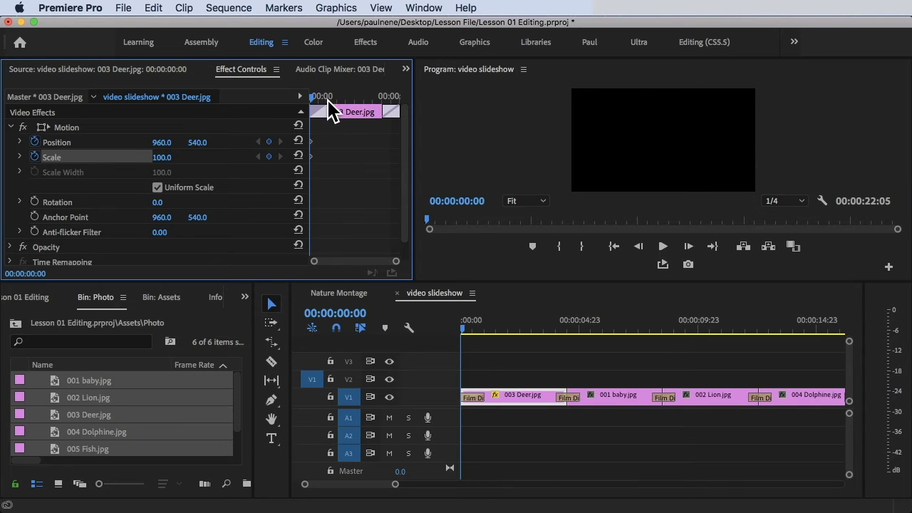
Scrub the deer clip's first frames and briefly play the sequence from the start
mouse_move(316, 99)
left_mouse_down()
mouse_move(326, 102)
mouse_move(316, 92)
left_mouse_up()
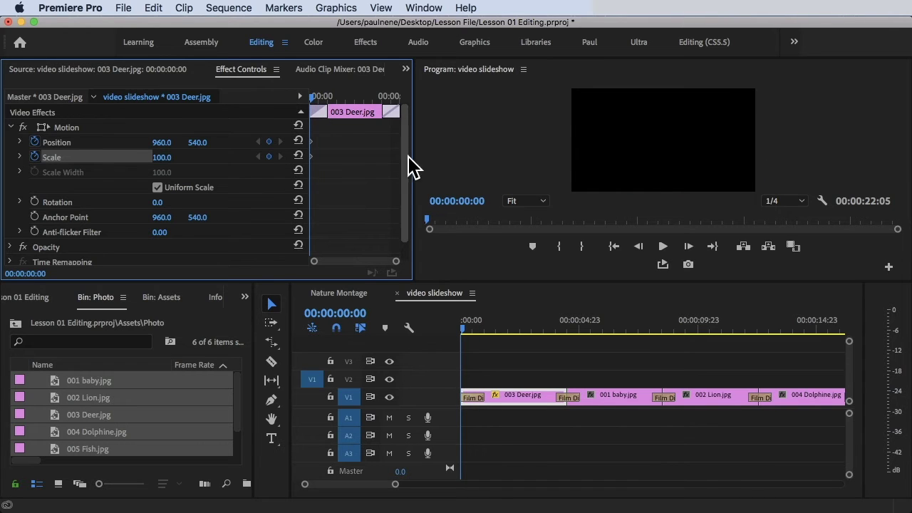
left_click_drag(472, 329, 456, 329)
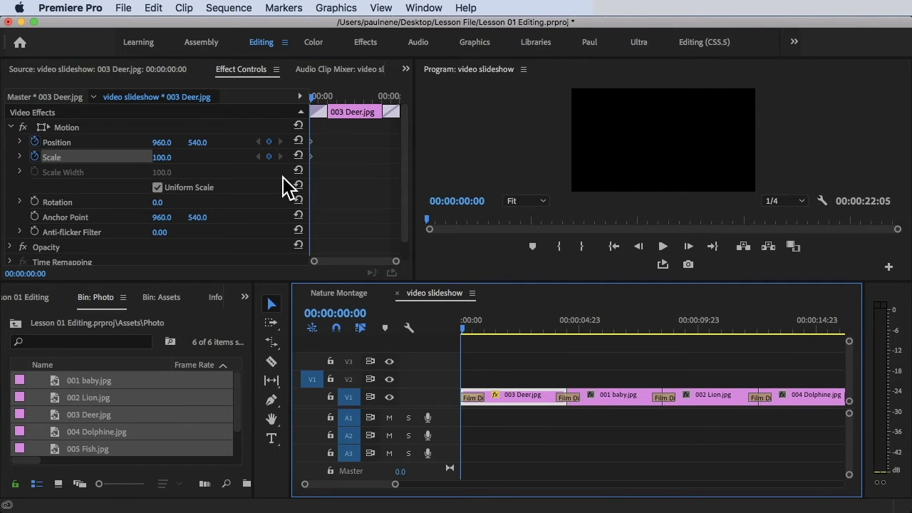
key("space")
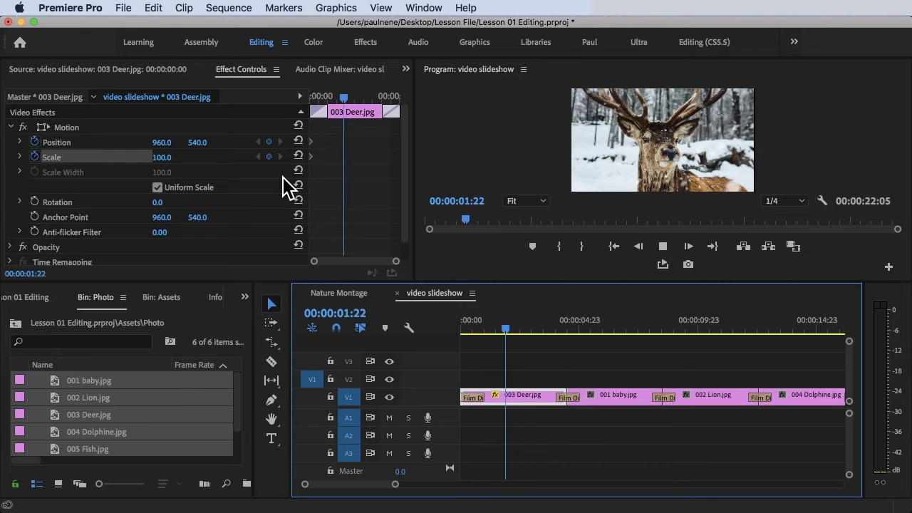
key("space")
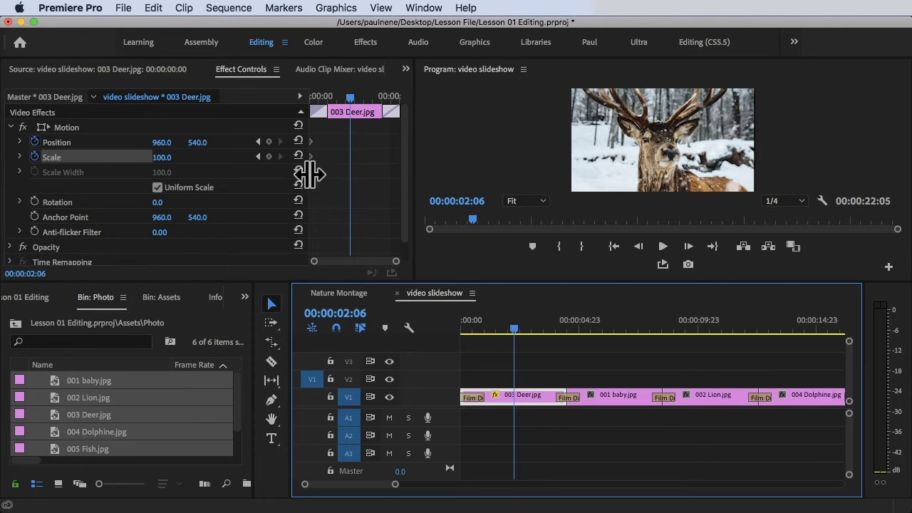
Widen the keyframe area and move the playhead to the deer clip's end
left_click_drag(308, 175, 238, 178)
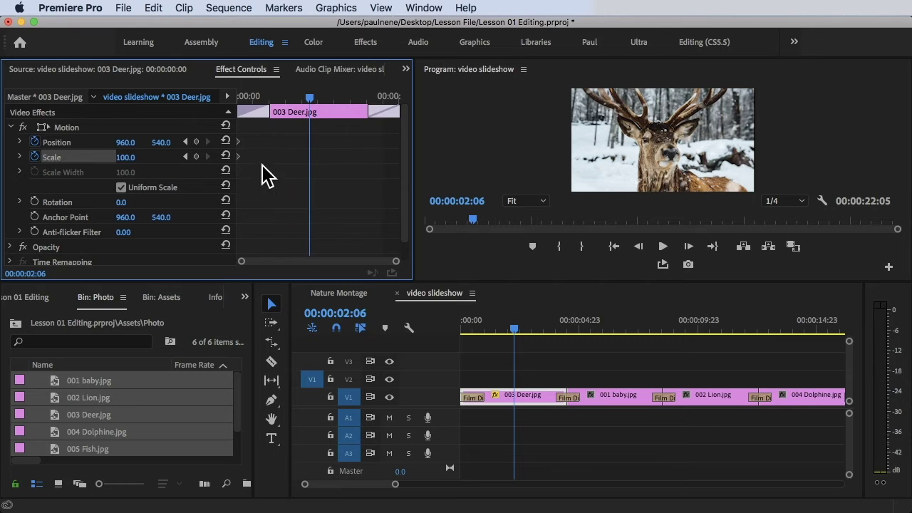
left_click_drag(310, 99, 380, 114)
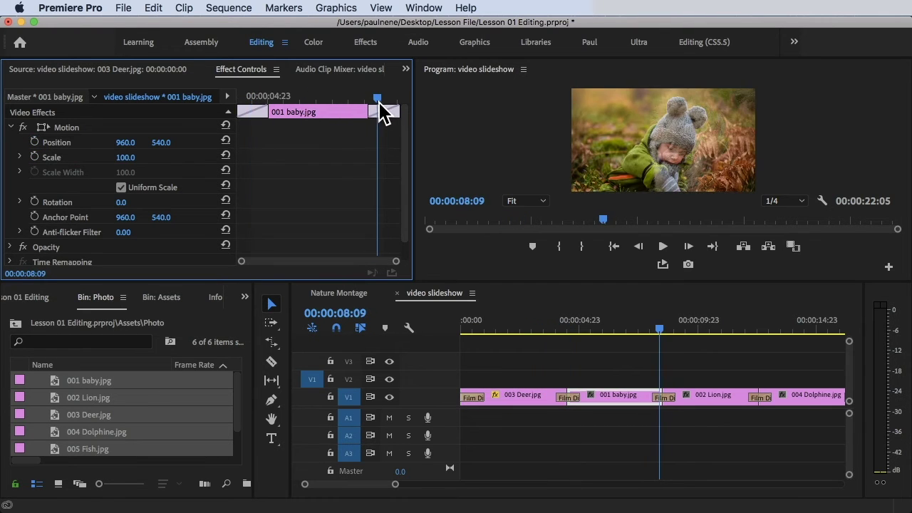
left_click_drag(379, 104, 380, 103)
left_click_drag(560, 330, 568, 330)
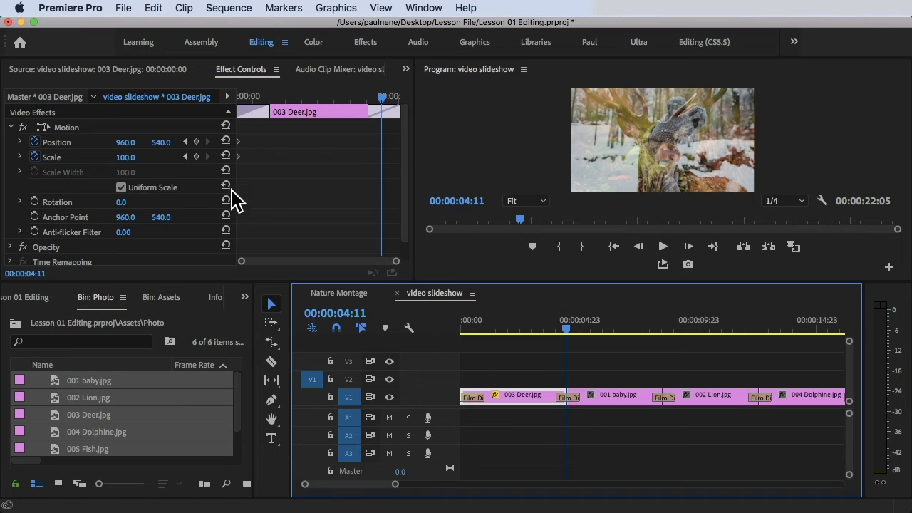
Set the deer clip's ending Scale keyframe to 110 and scrub to check the zoom
left_click(126, 156)
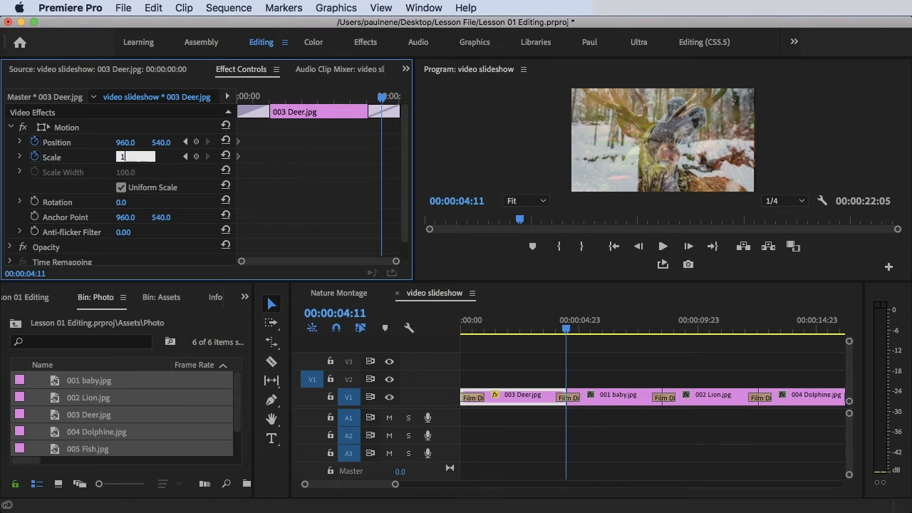
key("Return")
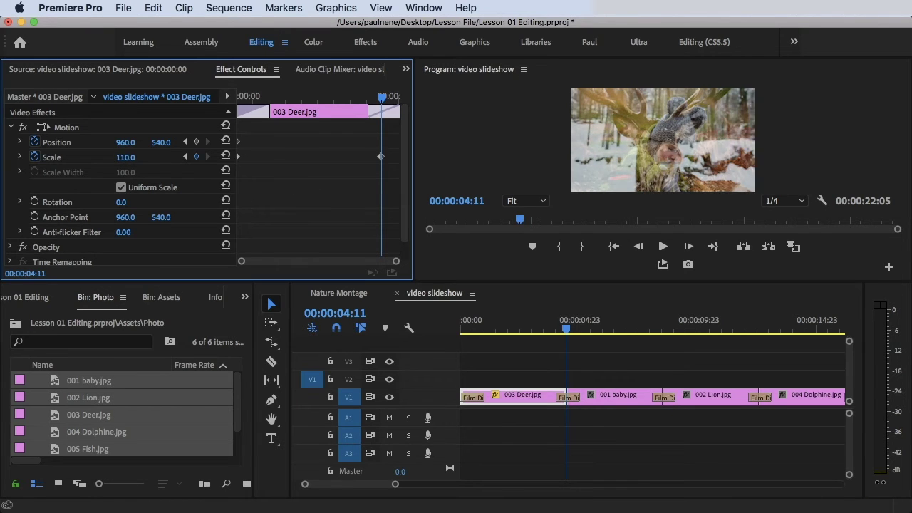
left_click_drag(383, 96, 260, 100)
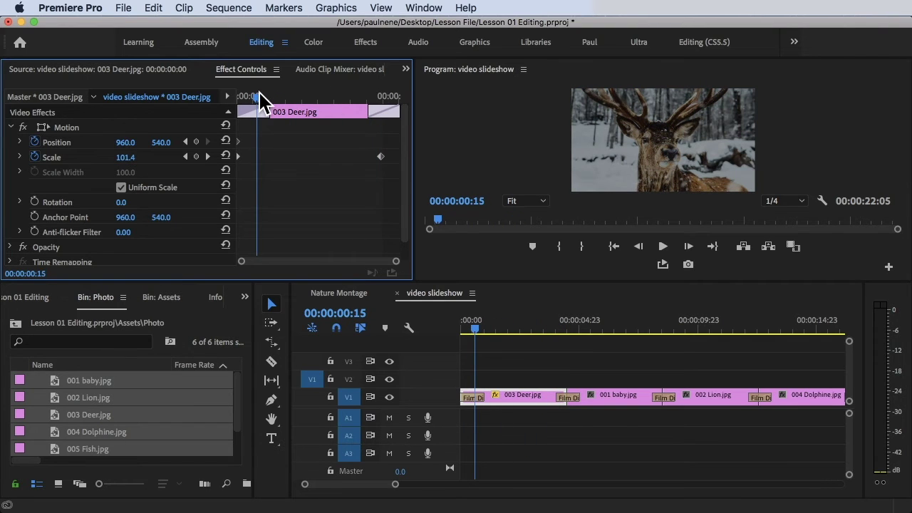
left_click_drag(260, 99, 473, 175)
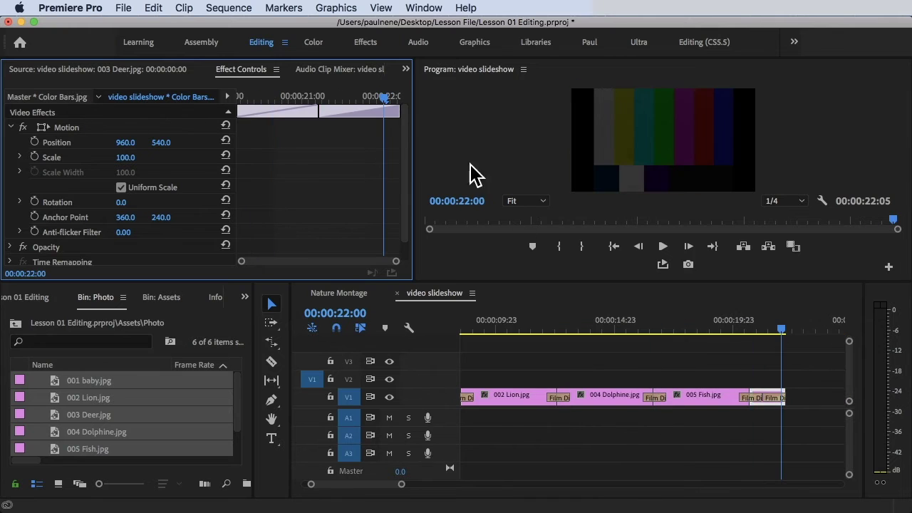
Play the slideshow from the start in an enlarged program monitor to preview the zoom
scroll(564, 393, "up", 5)
left_click_drag(545, 329, 427, 333)
key("space")
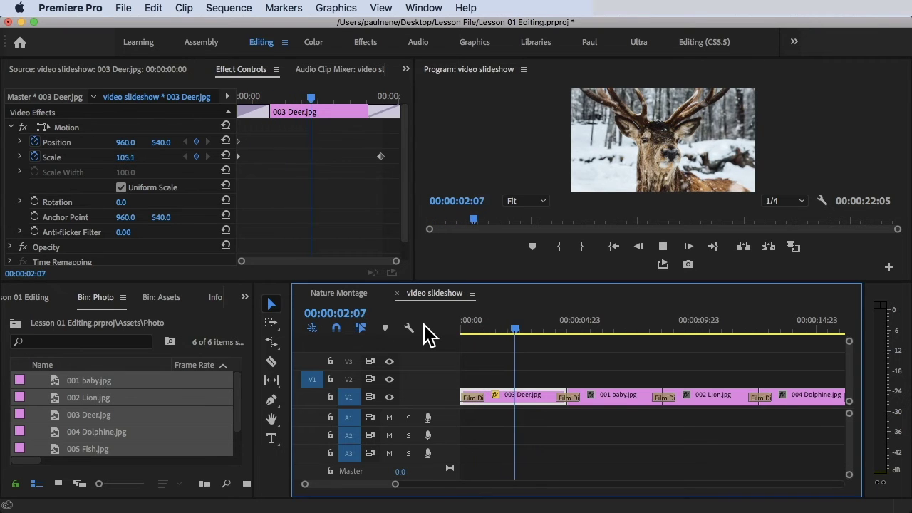
key("space")
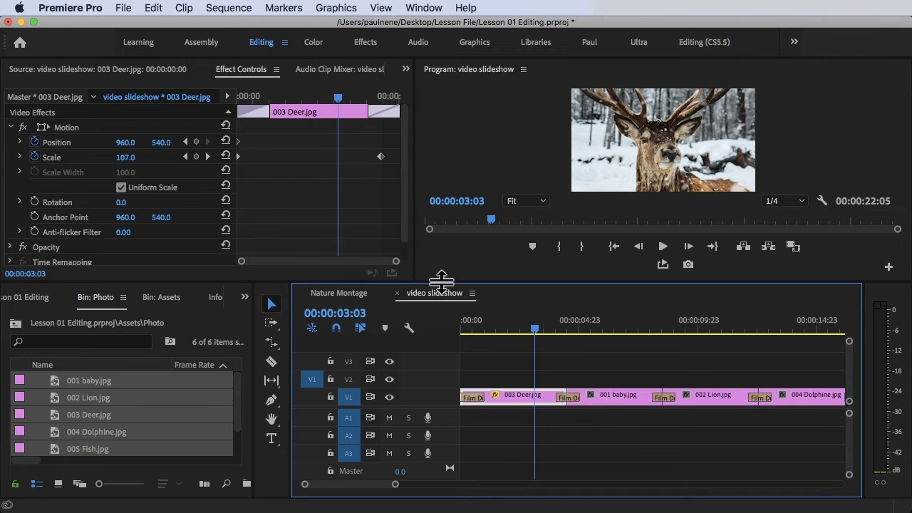
left_click_drag(457, 281, 460, 307)
key("Home")
key("space")
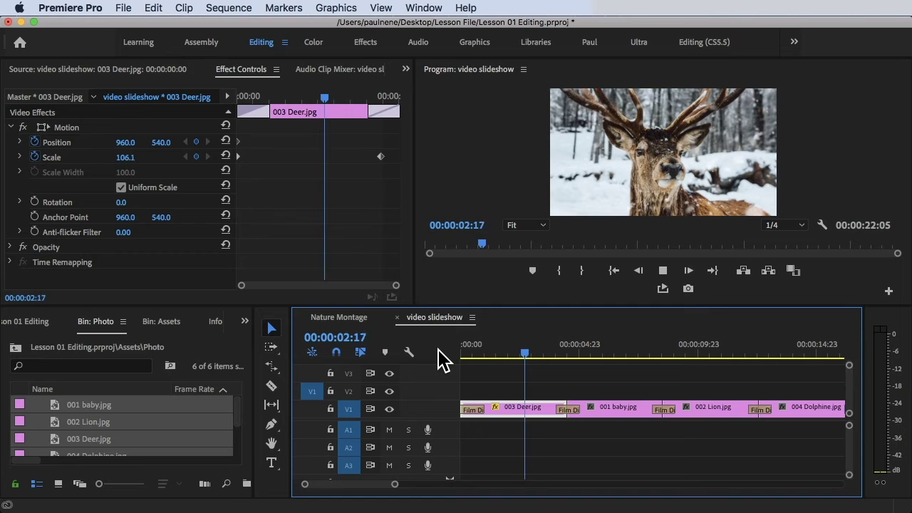
key("space")
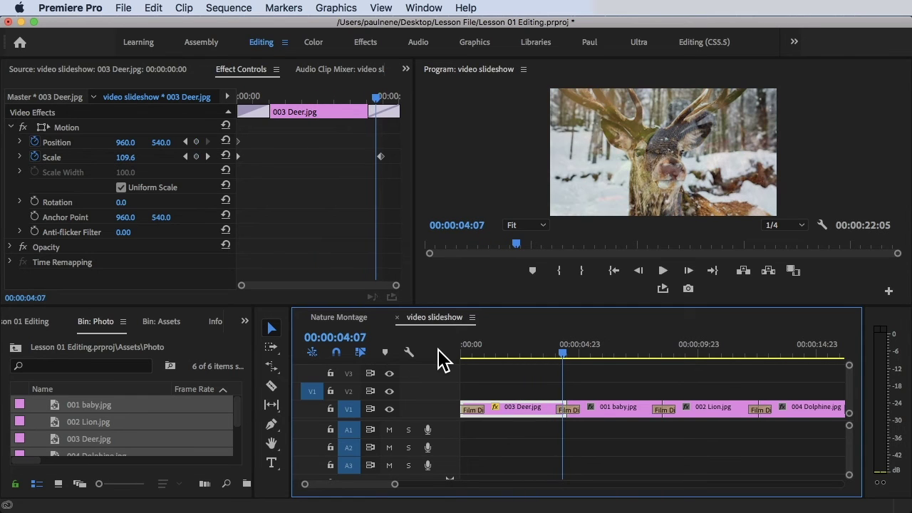
Copy the deer clip's Motion effect onto the other five photo clips and scrub to check
left_click(528, 339)
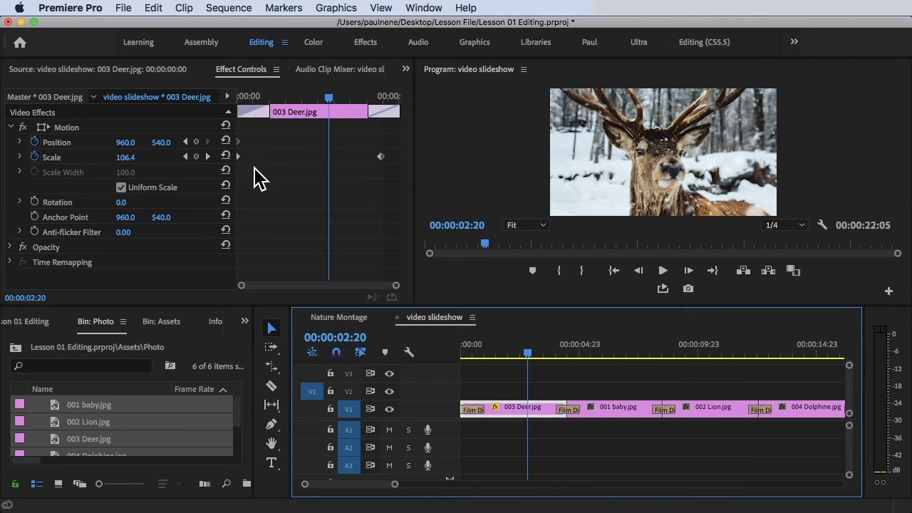
left_click(68, 129)
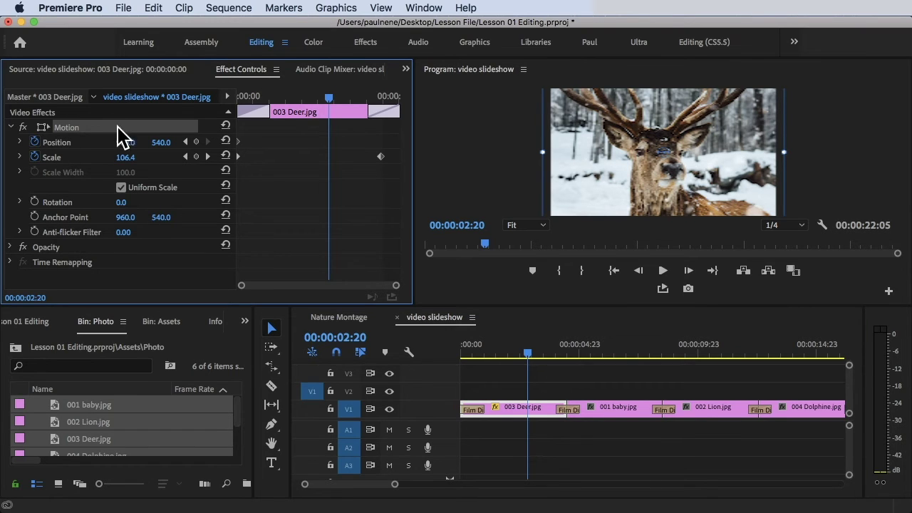
right_click(97, 135)
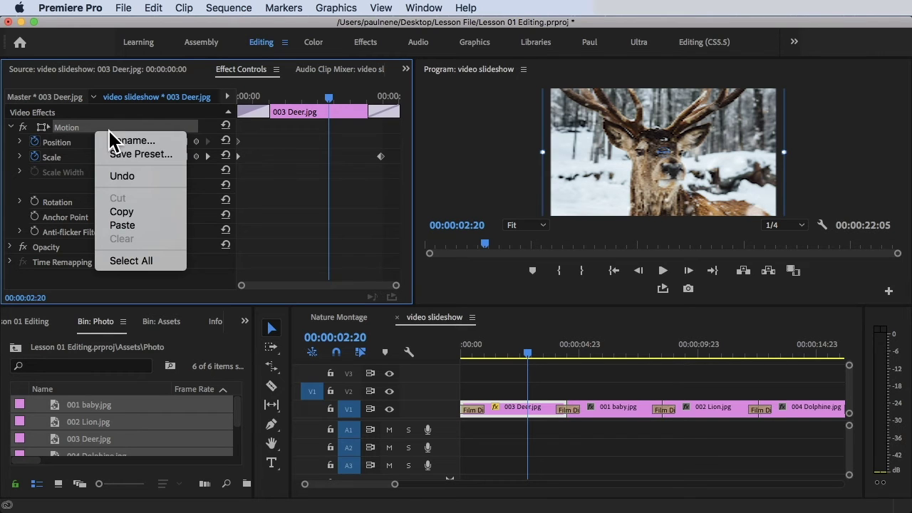
left_click(136, 213)
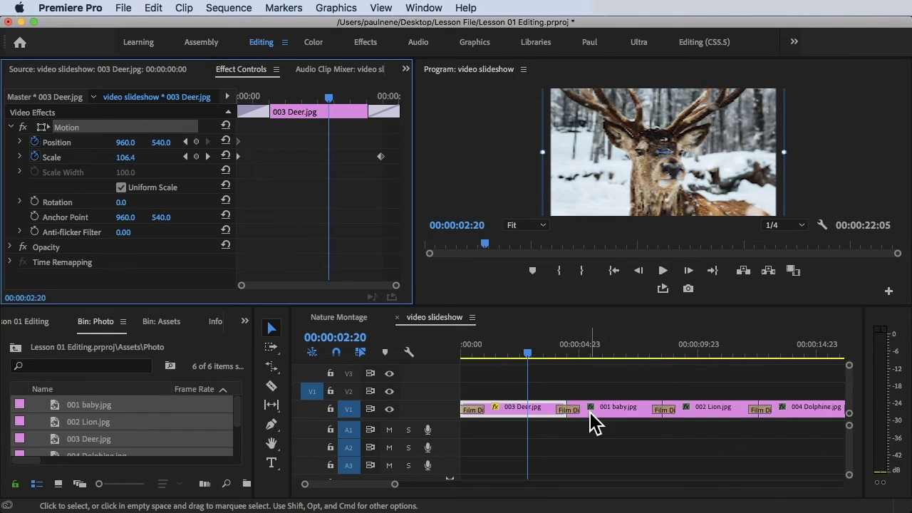
key("minus")
key("minus")
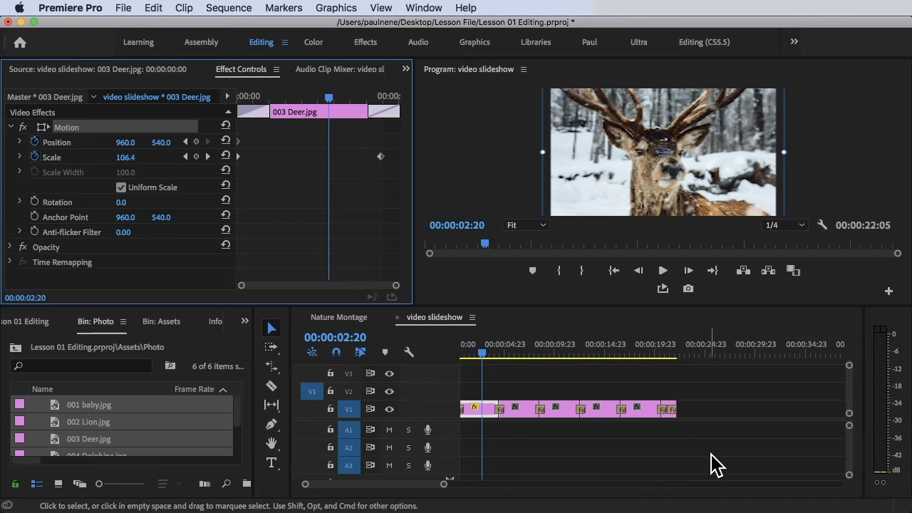
left_click_drag(716, 464, 517, 377)
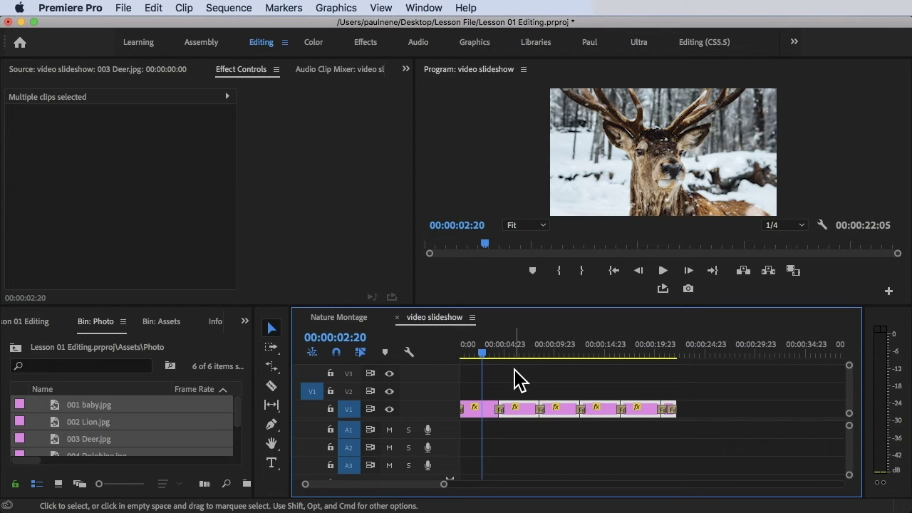
left_click_drag(488, 352, 438, 355)
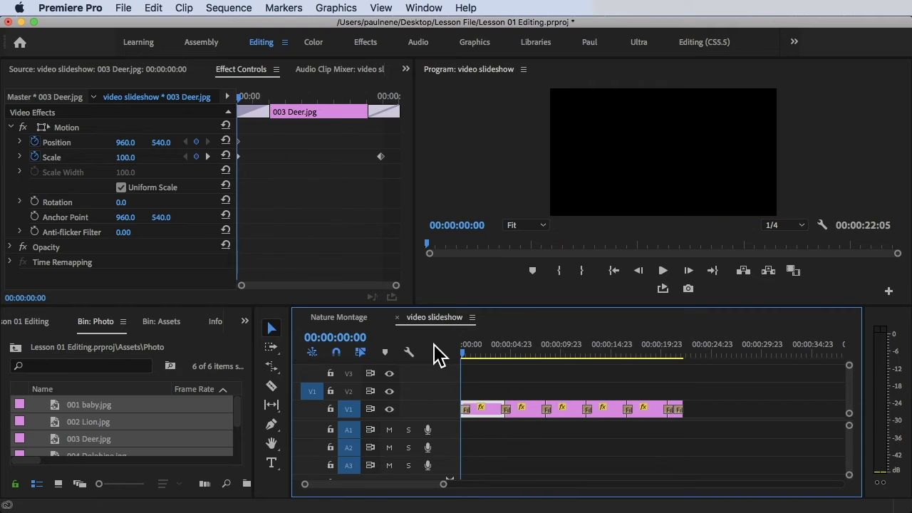
key("space")
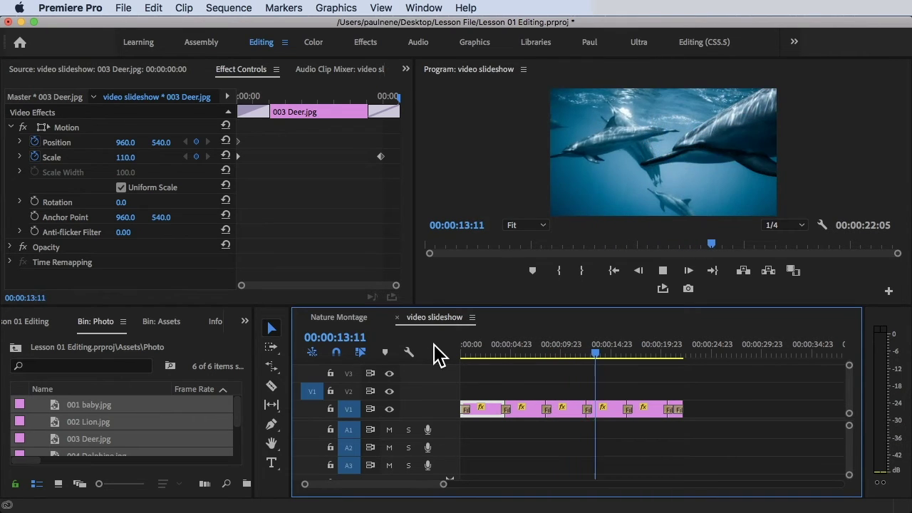
key("space")
Select 001 baby.jpg and play it from its start to preview the zoom
left_click(516, 351)
left_click(527, 407)
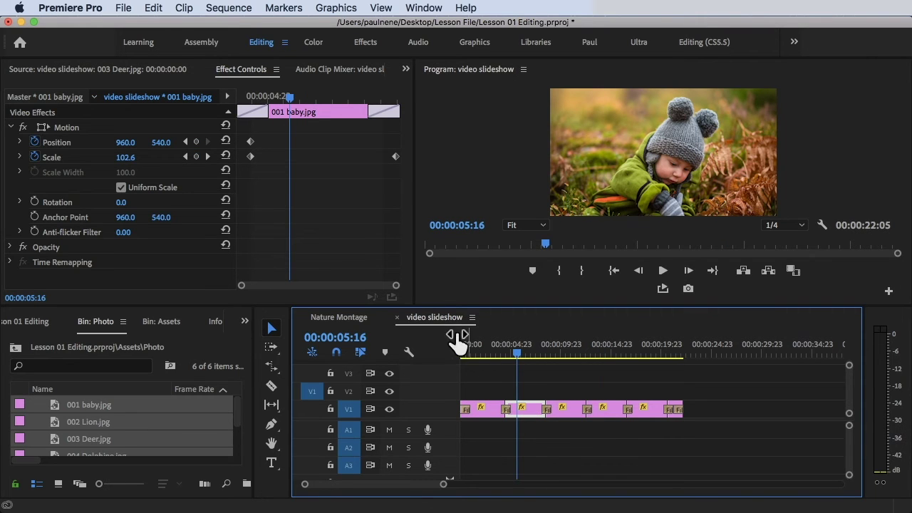
left_click_drag(290, 93, 253, 97)
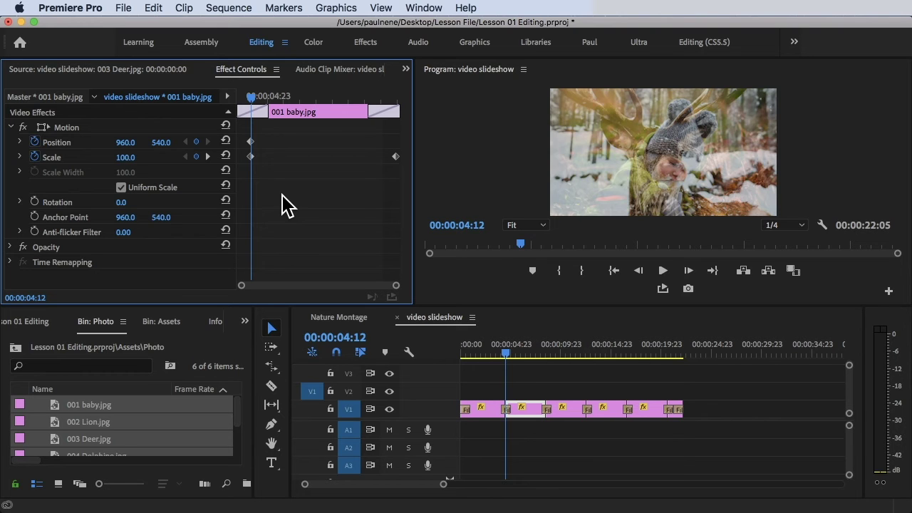
key("space")
left_click_drag(522, 349, 541, 348)
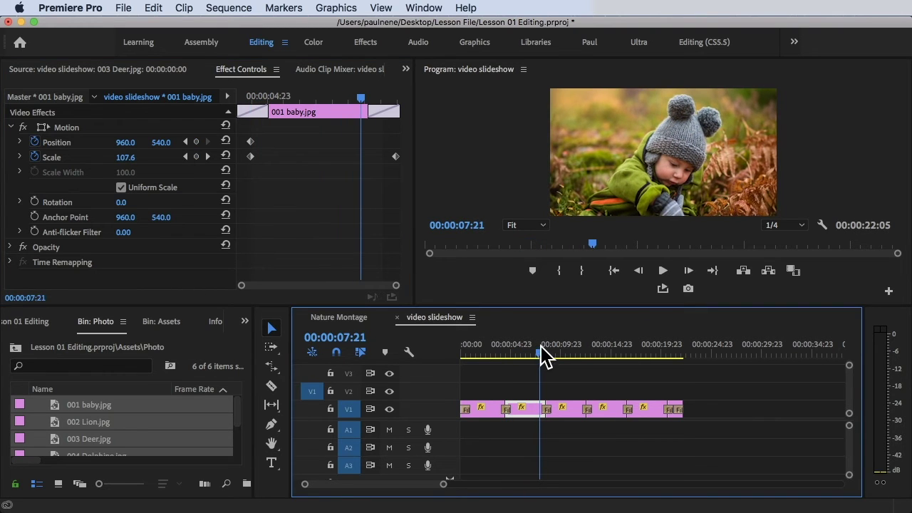
Keyframe the baby image's Position X to 1042 for a rightward pan and preview it
left_click(160, 143)
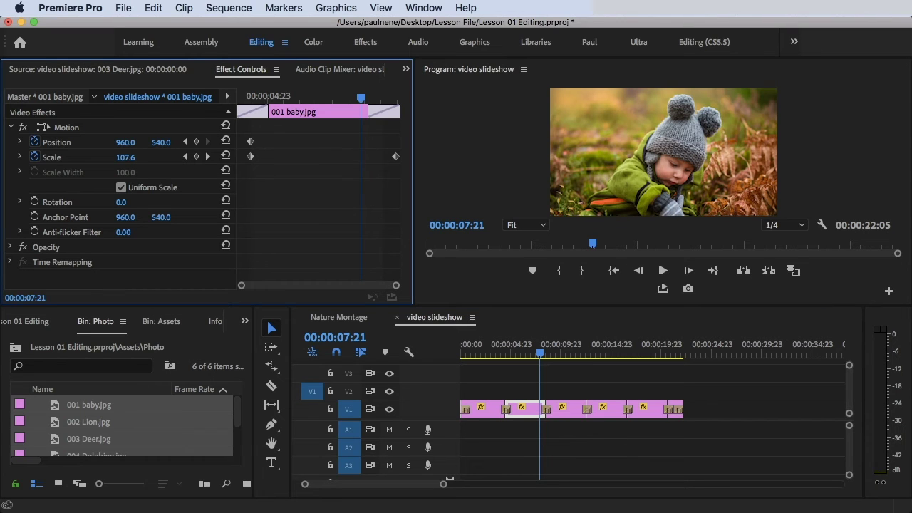
left_click_drag(159, 143, 176, 143)
key("super+z")
left_click_drag(126, 142, 184, 142)
left_click(503, 340)
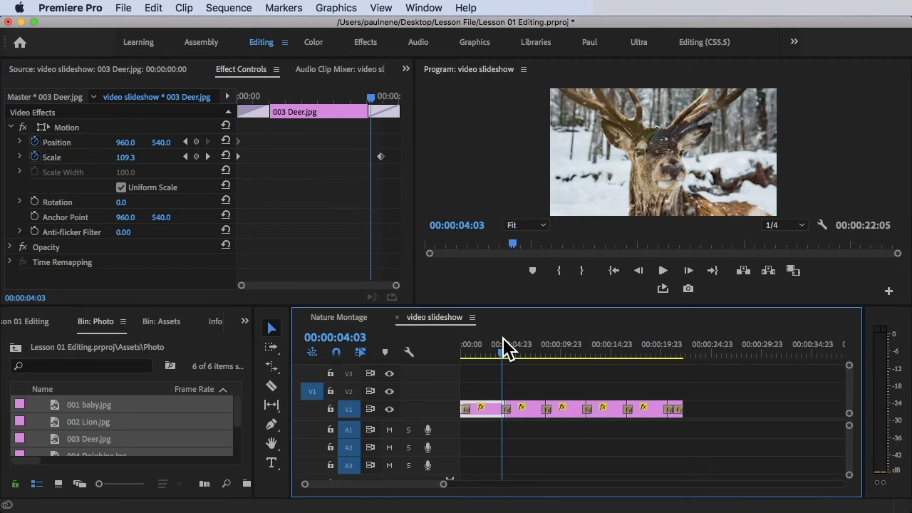
key("space")
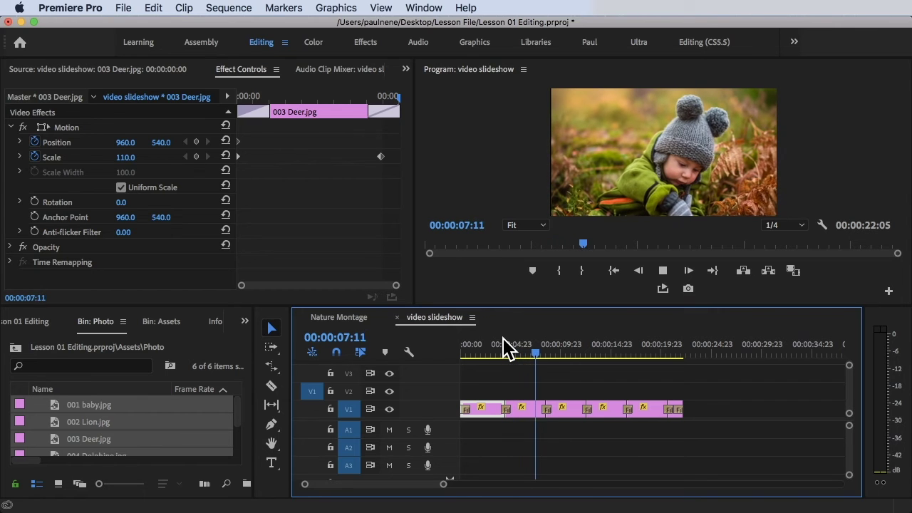
key("space")
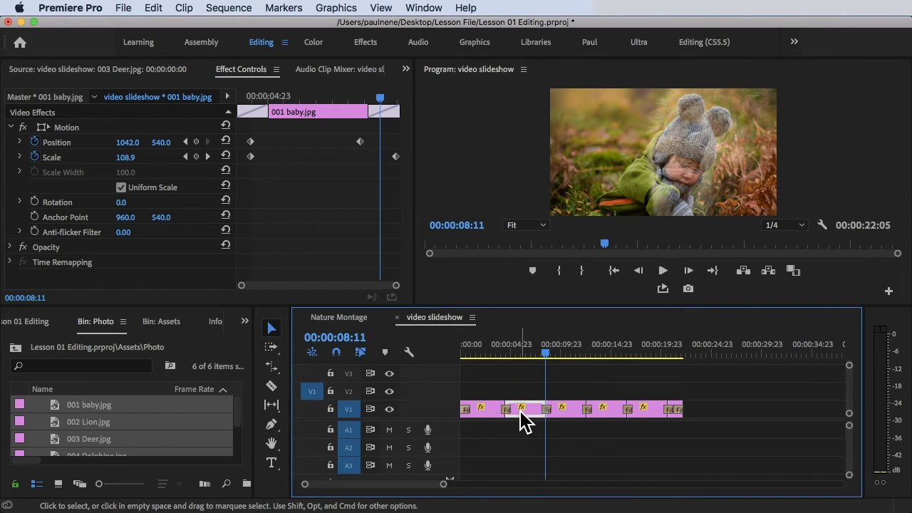
left_click_drag(545, 353, 533, 356)
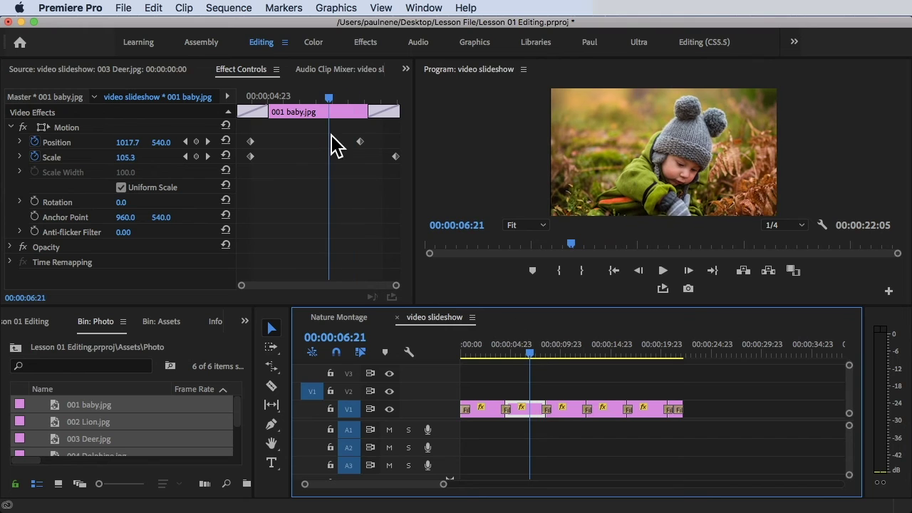
Drag the baby clip's end Position keyframe later in the clip
left_click(354, 137)
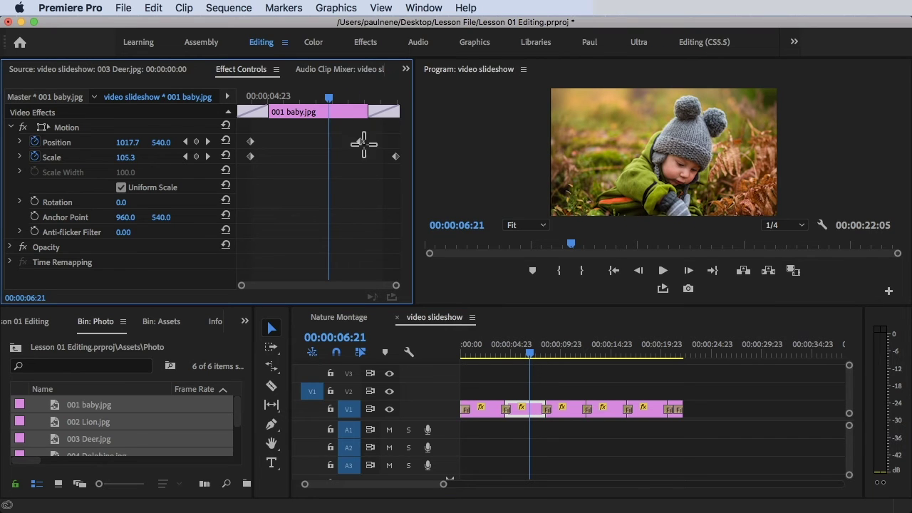
left_click_drag(360, 141, 378, 142)
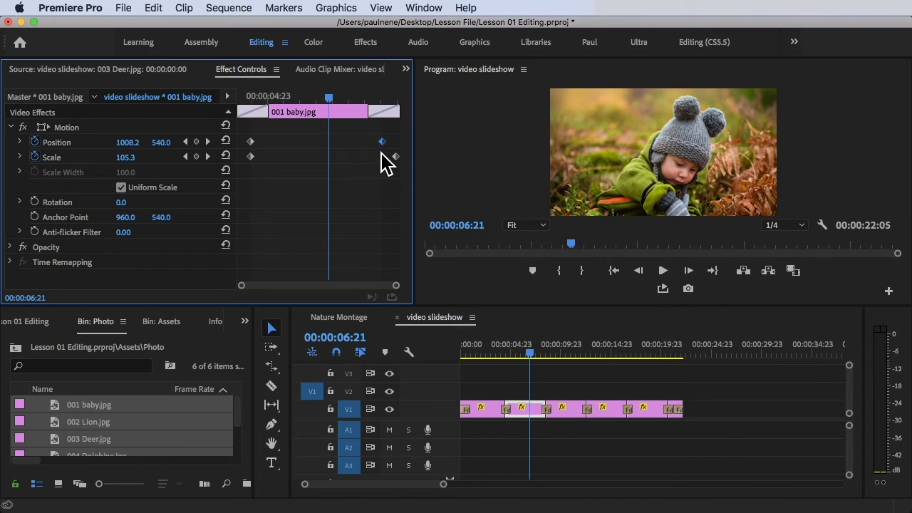
left_click_drag(328, 110, 246, 112)
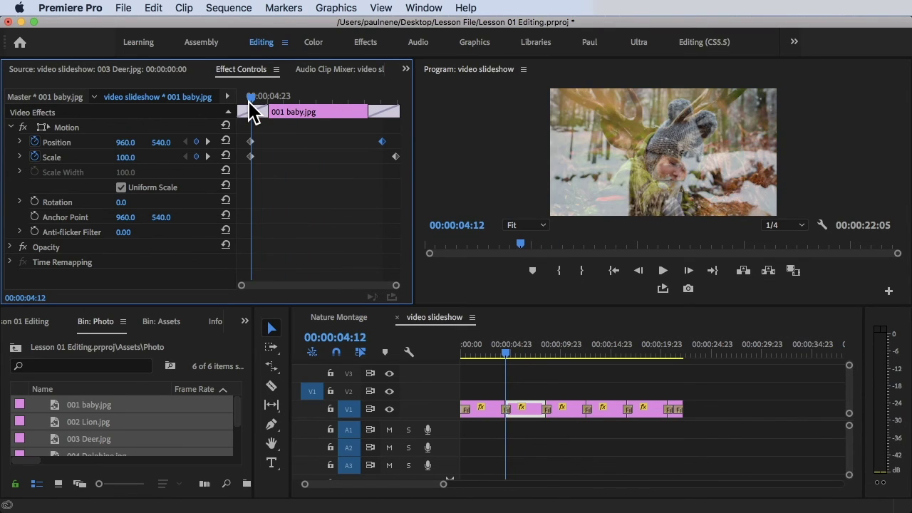
key("space")
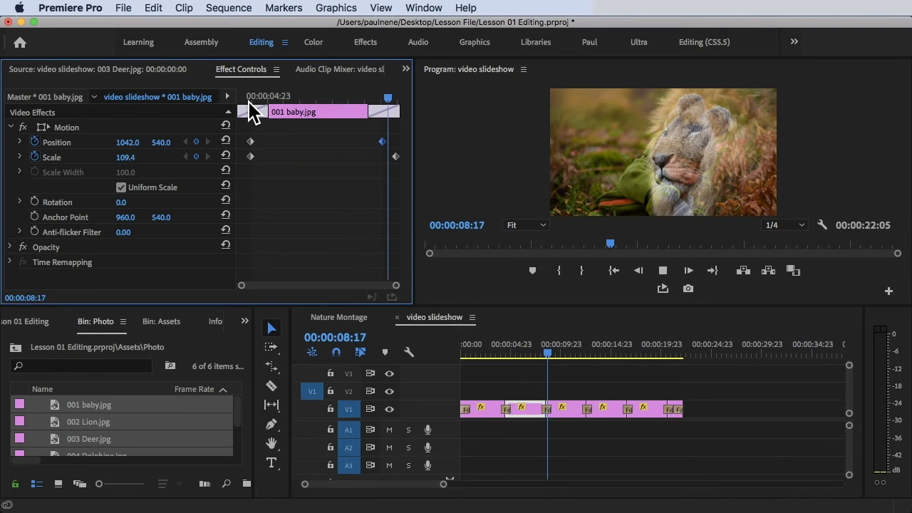
key("space")
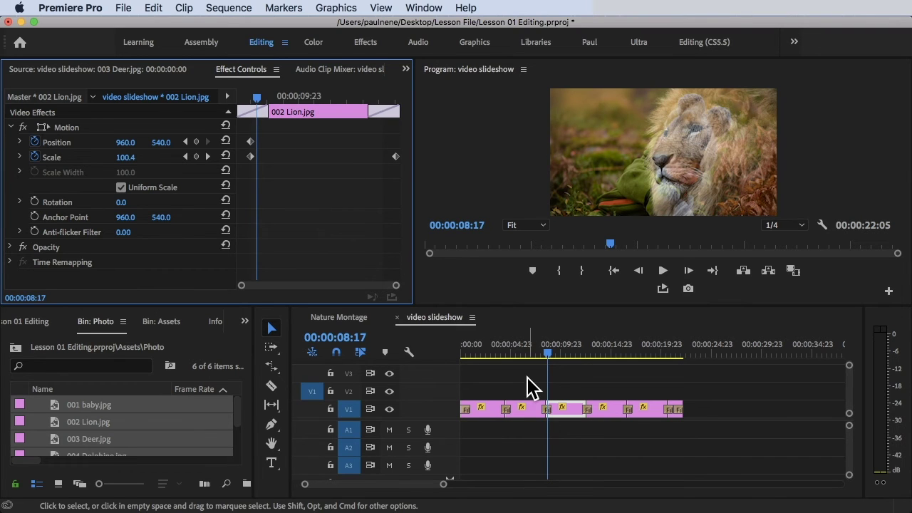
left_click_drag(553, 347, 452, 334)
key("space")
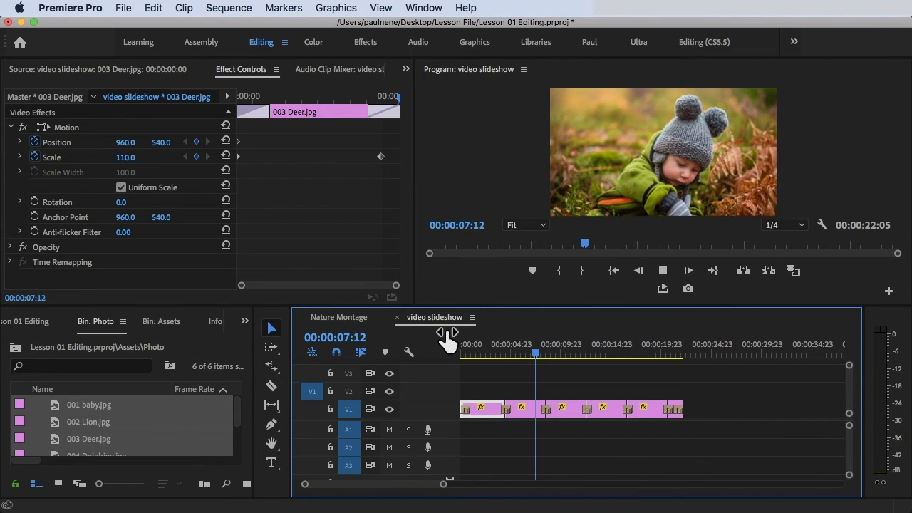
key("space")
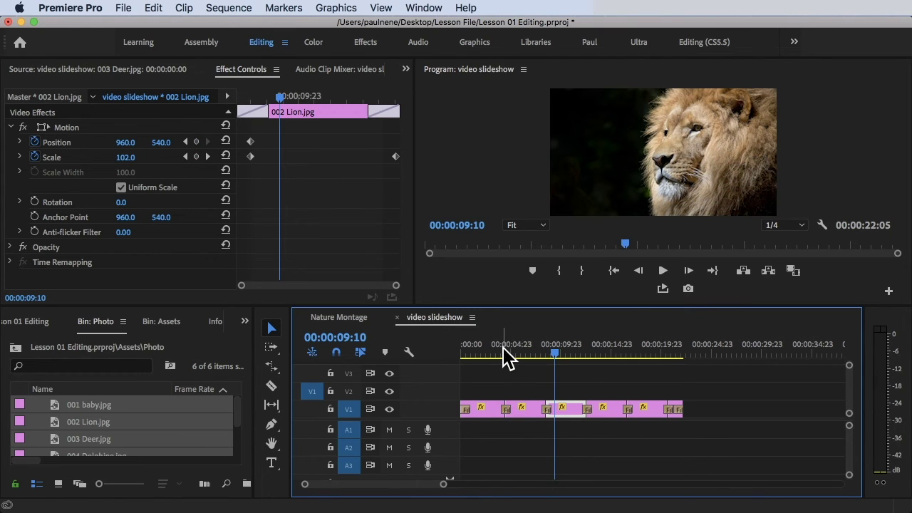
left_click_drag(506, 359, 465, 360)
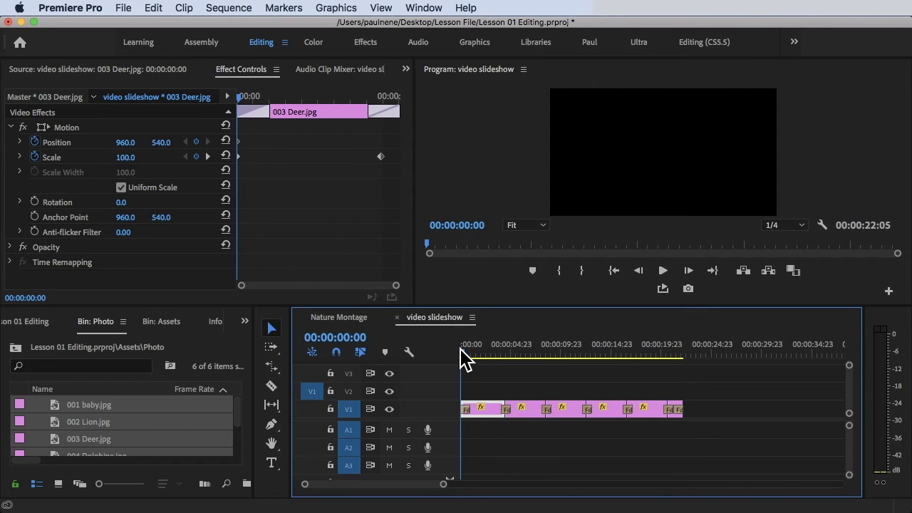
left_click(496, 428)
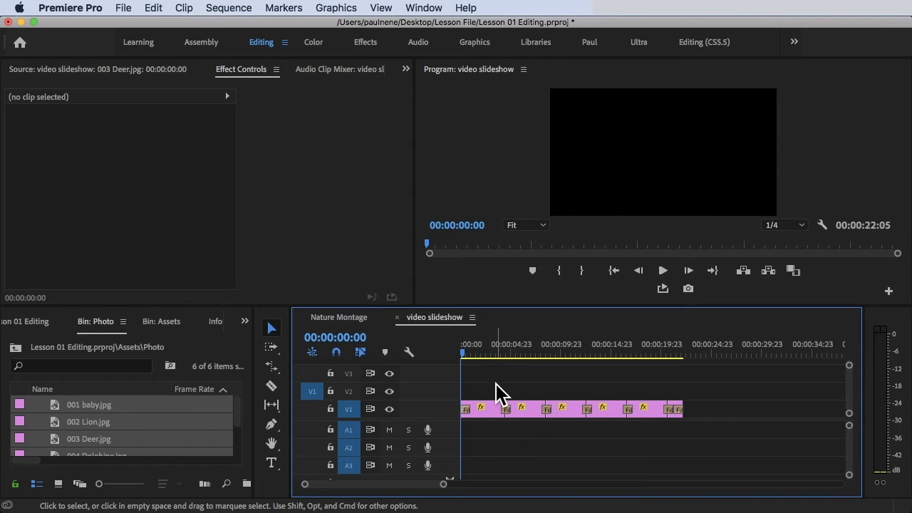
left_click_drag(468, 353, 451, 362)
key("space")
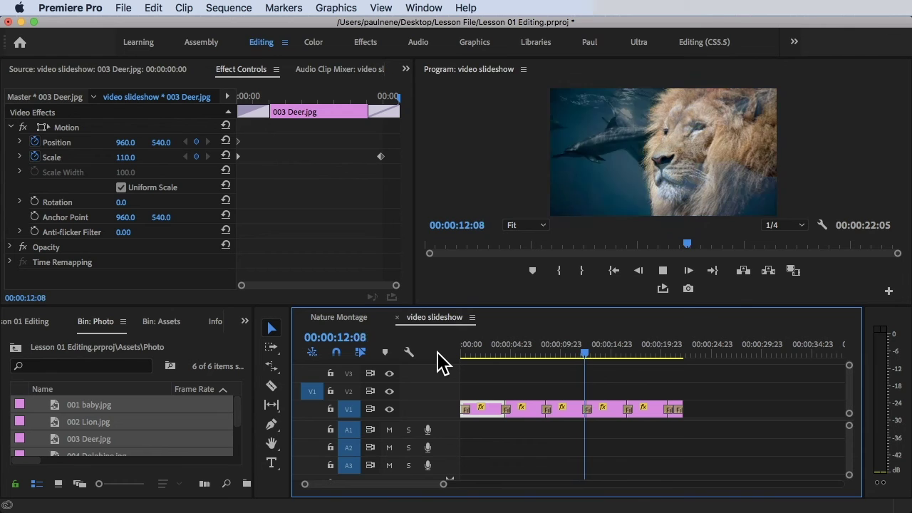
key("space")
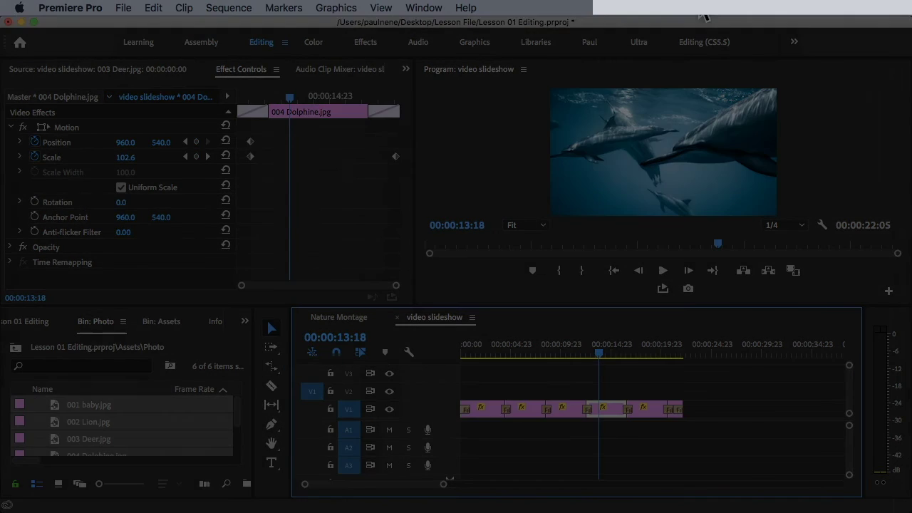